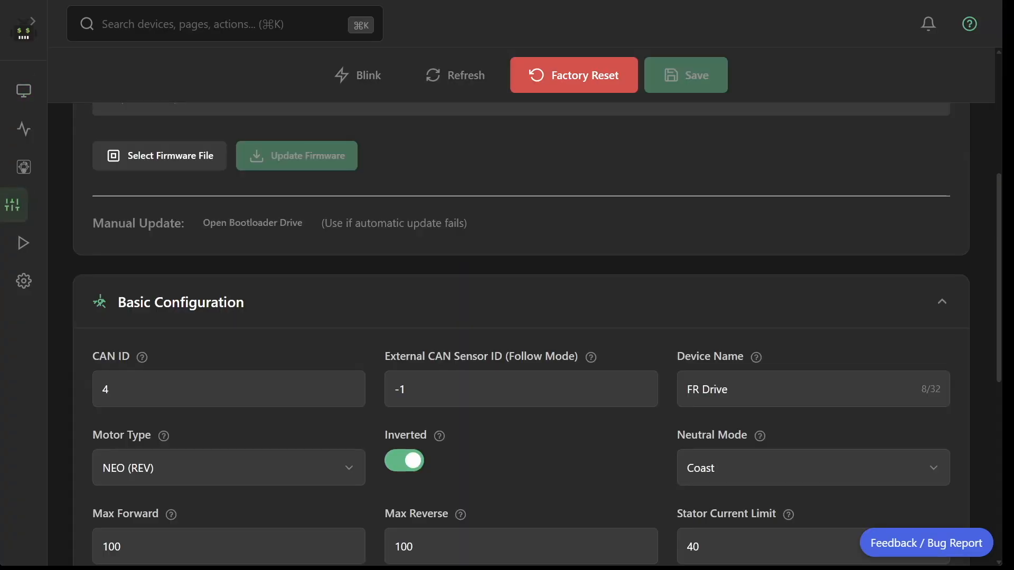
Review the CAN ID and Device Name in the motor controller's basic configuration, and return to the device overview.
scroll(521, 335, "down", 3)
scroll(522, 334, "down", 1)
left_click(229, 253)
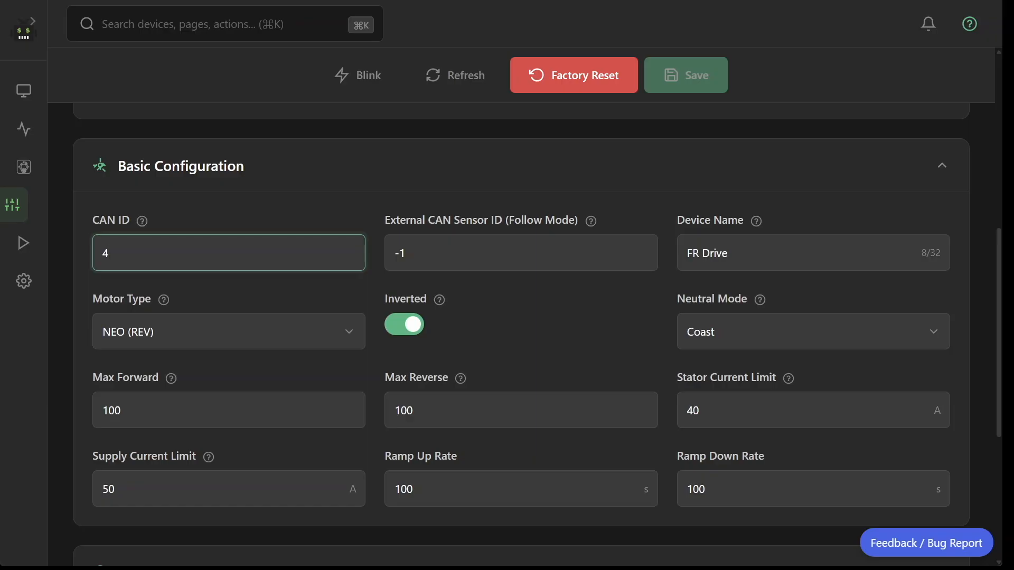
left_click(813, 253)
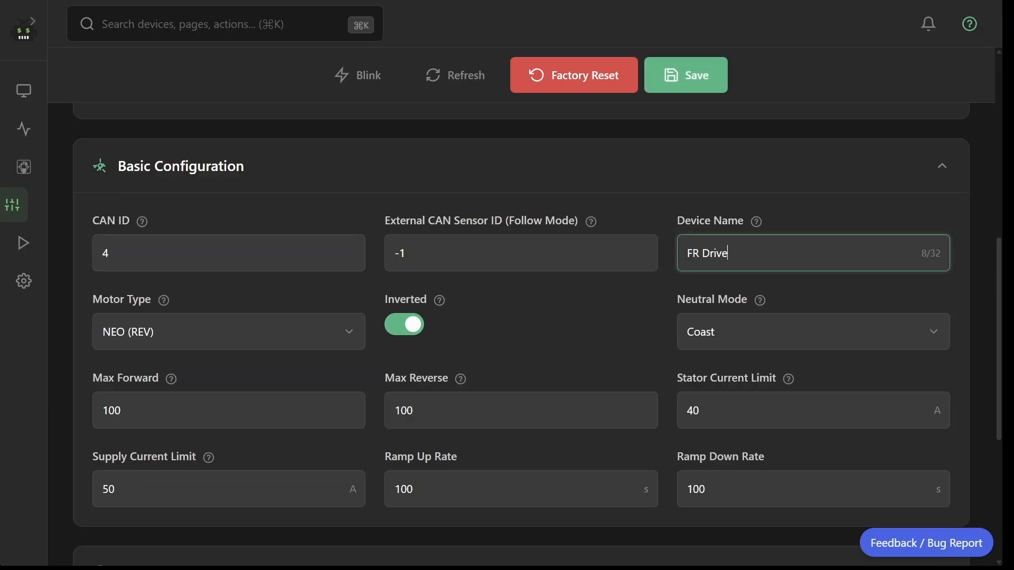
scroll(521, 344, "down", 4)
scroll(521, 317, "up", 4)
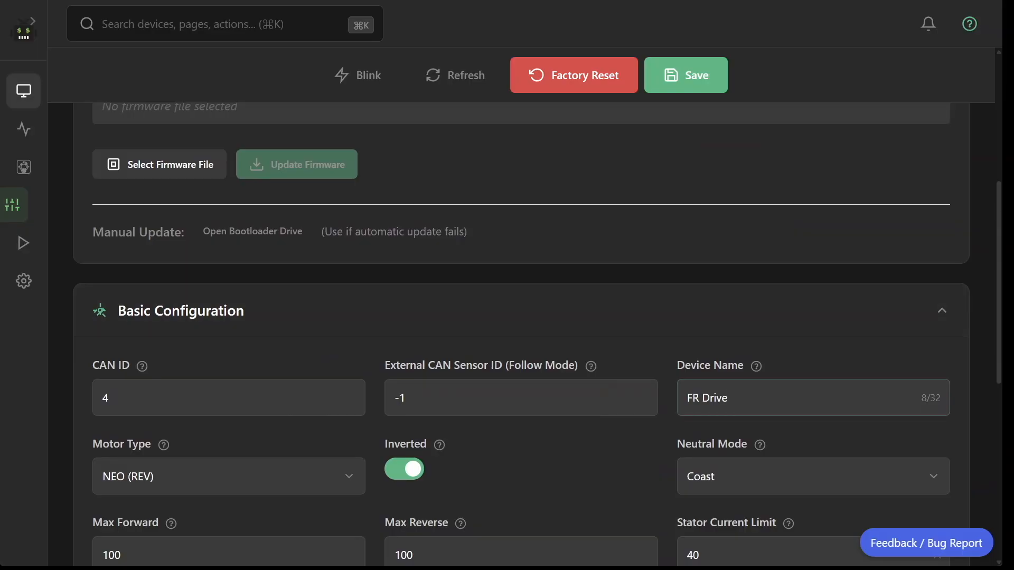
left_click(23, 90)
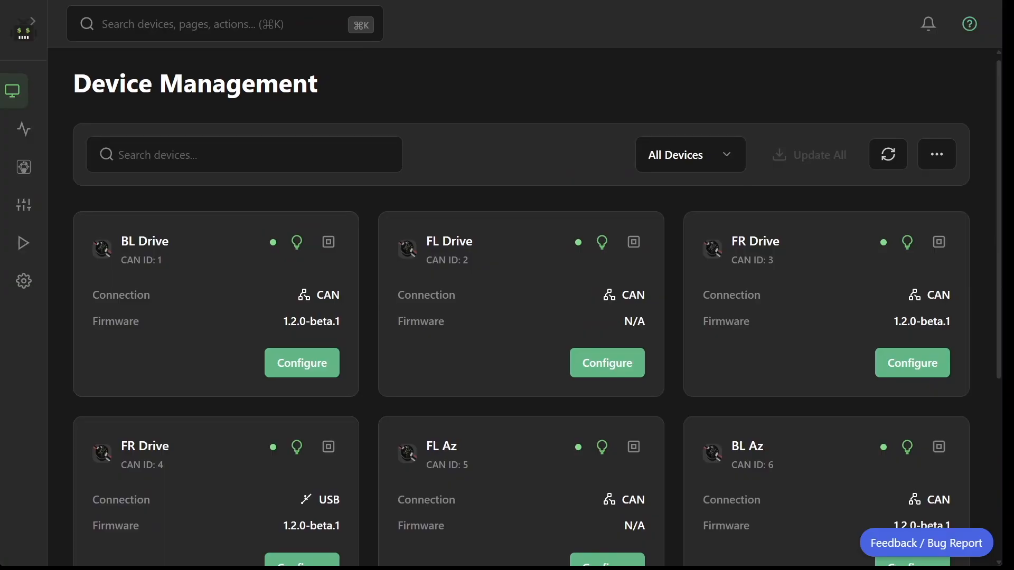
Open the Swerve Drive Generator, look through its base configuration and start the Thrifty Swerve Quick Start.
left_click(24, 167)
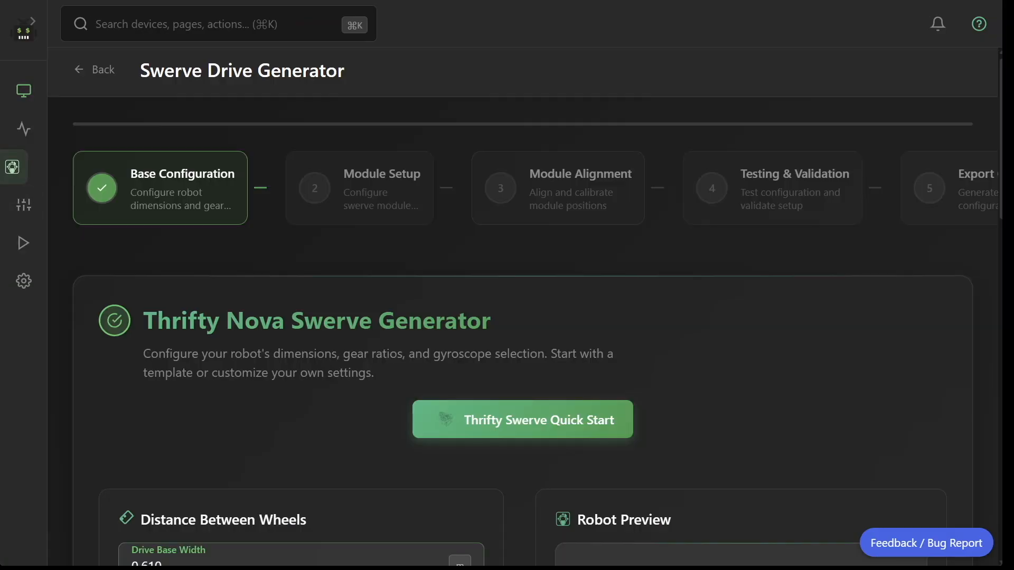
scroll(523, 311, "down", 3)
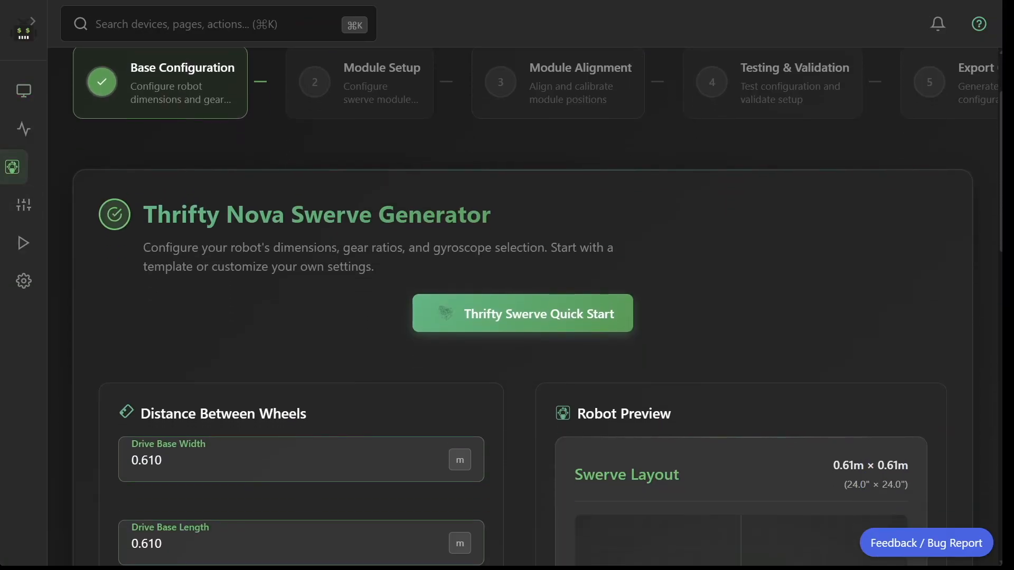
scroll(522, 311, "down", 9)
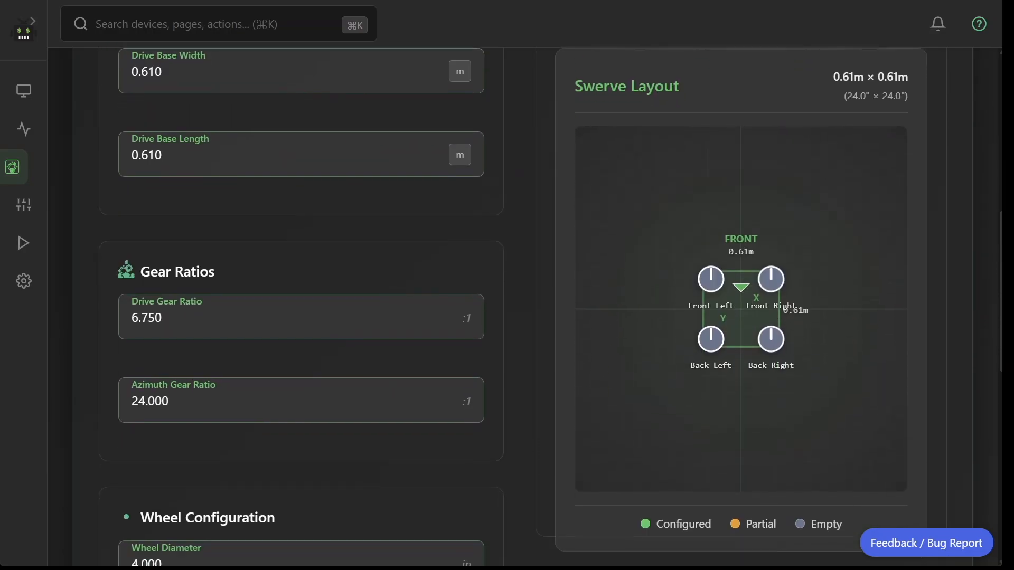
scroll(523, 311, "down", 4)
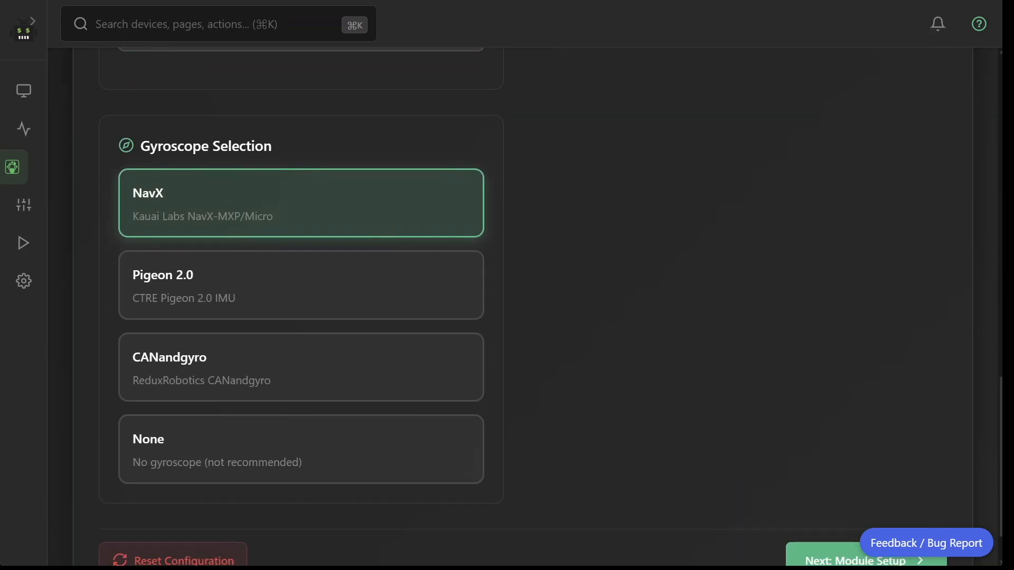
scroll(523, 312, "up", 15)
scroll(523, 358, "up", 3)
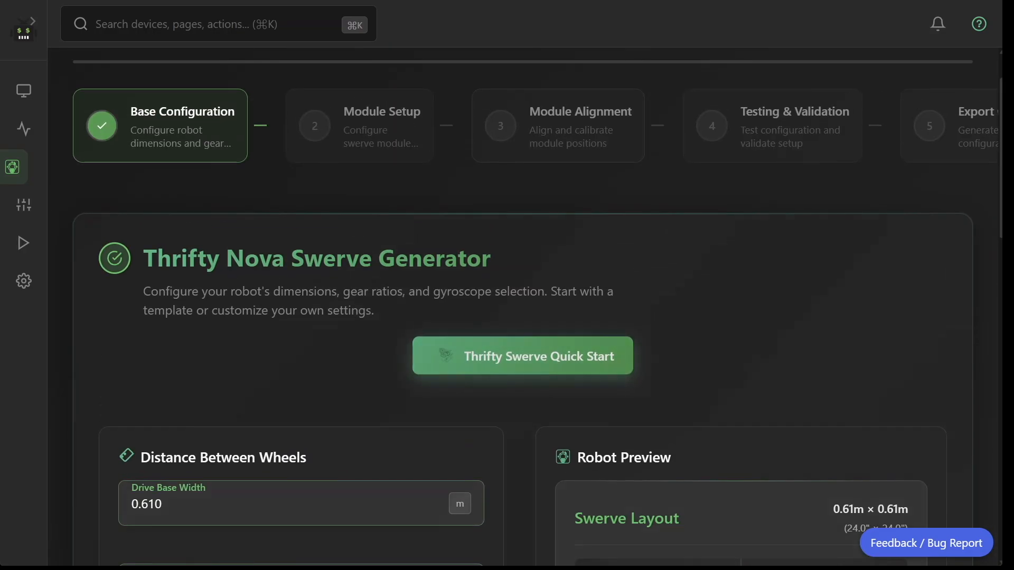
left_click(523, 358)
Choose the Normal Thrifty Swerve module with a 6.75:1 drive ratio and continue to the chassis dimensions.
scroll(523, 357, "up", 1)
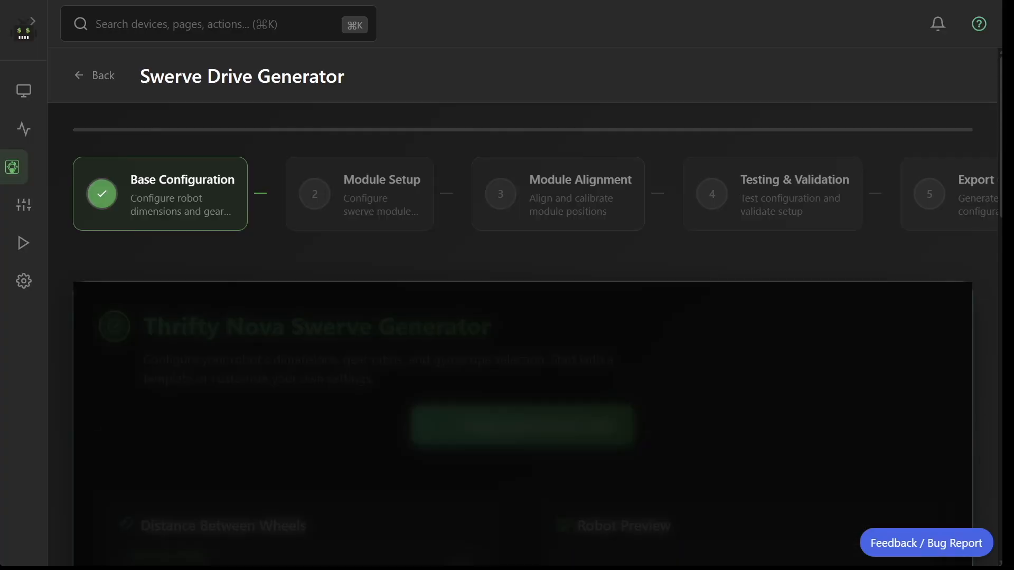
scroll(523, 358, "down", 13)
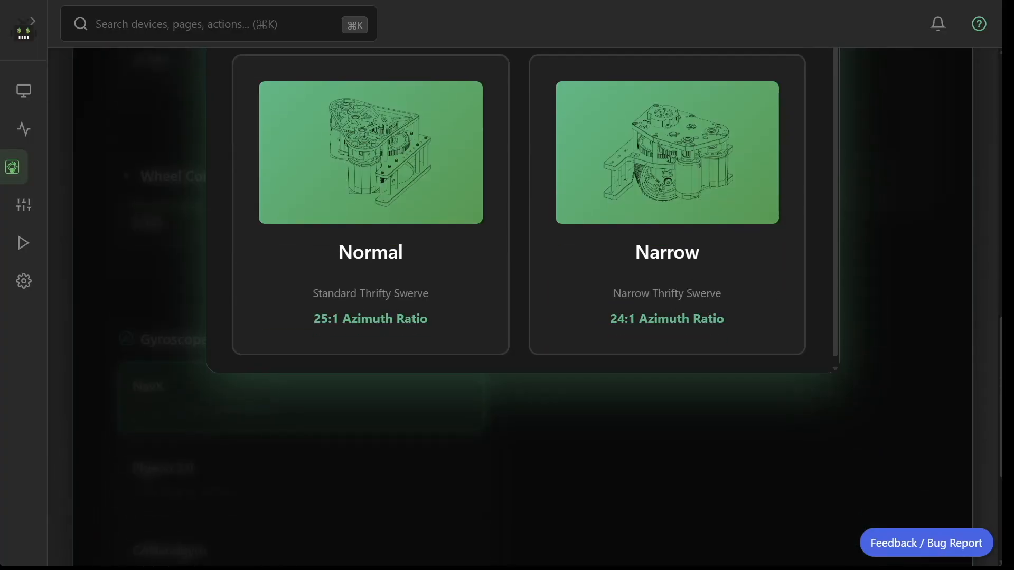
scroll(519, 211, "down", 5)
left_click(533, 131)
scroll(531, 175, "down", 3)
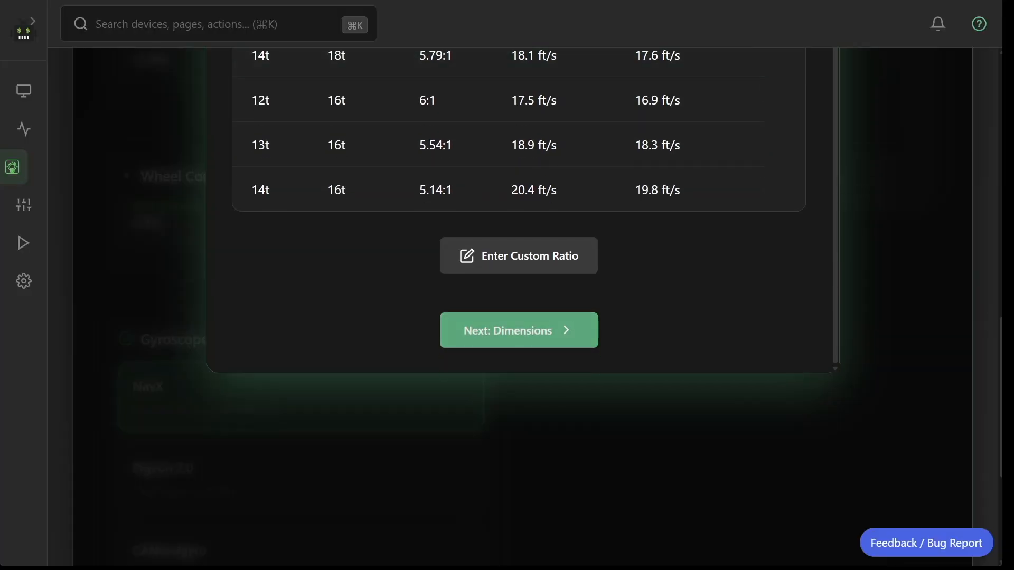
left_click(469, 338)
Set both the chassis width and the chassis length to 30 inches and complete the quick setup.
scroll(523, 238, "up", 3)
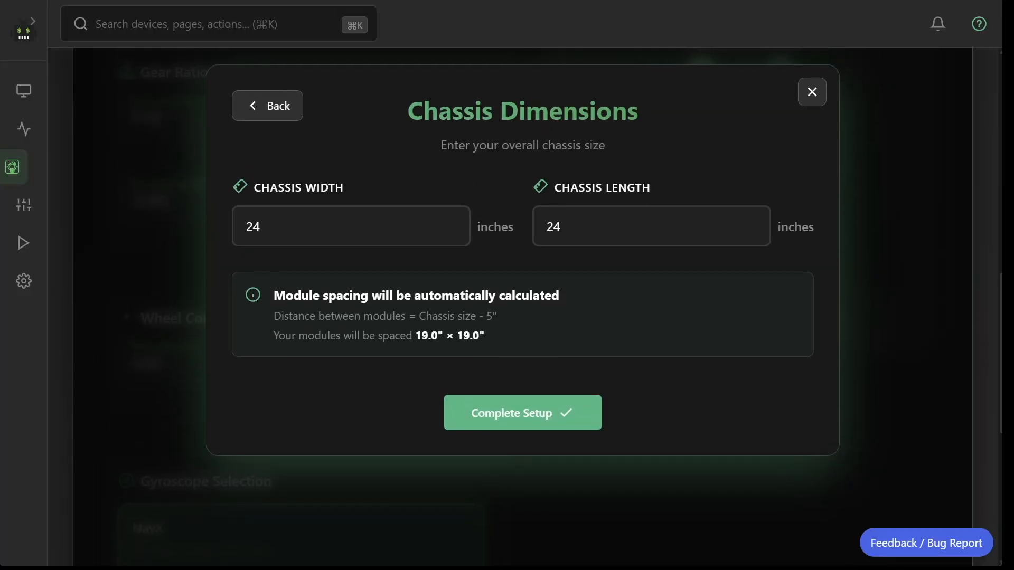
double_click(260, 235)
type("30")
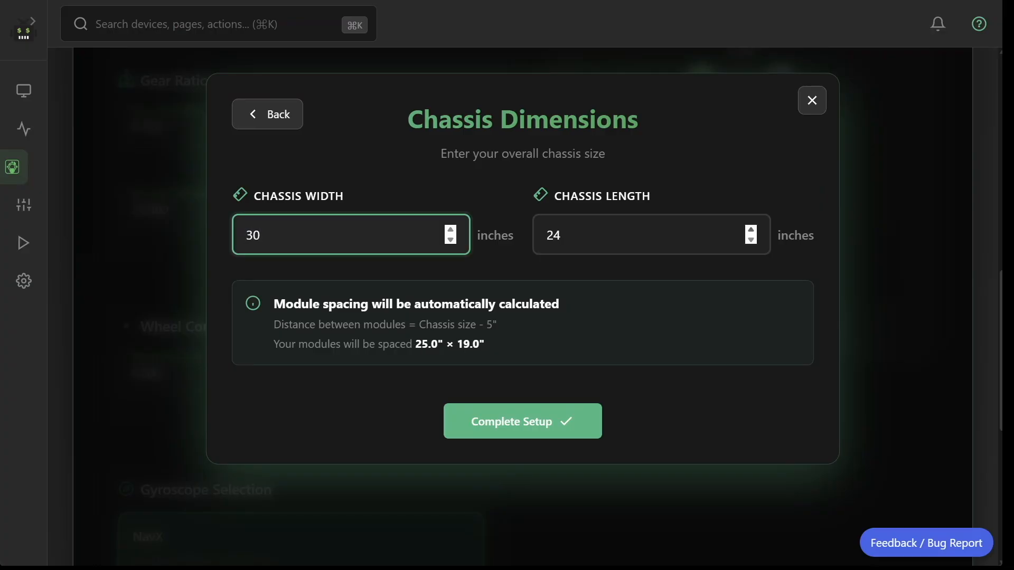
left_click(751, 229)
left_click(751, 229)
left_click(751, 230)
left_click(751, 230)
left_click(751, 230)
left_click(751, 229)
left_click(751, 229)
left_click(751, 229)
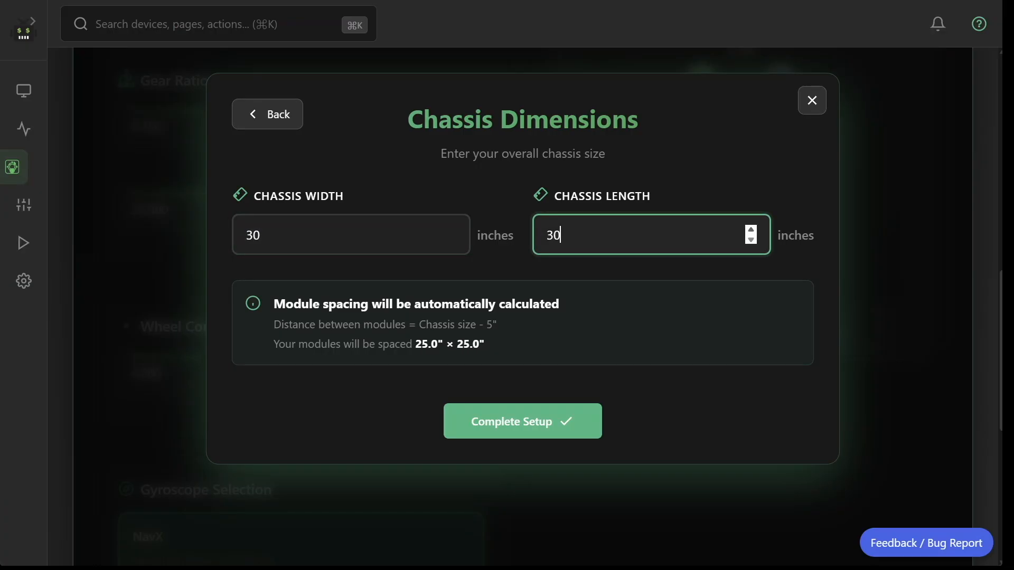
left_click(523, 421)
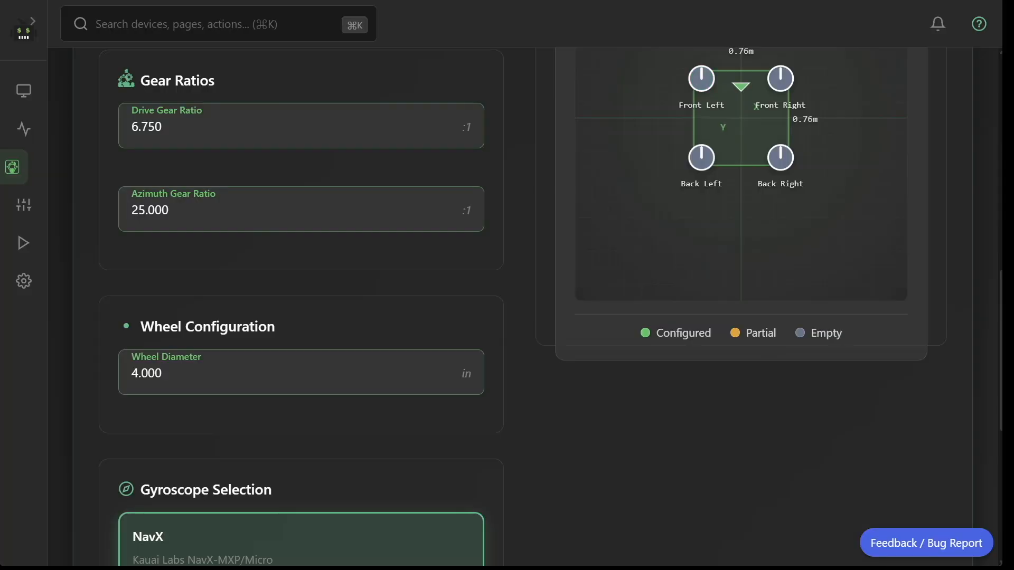
Keep NavX as the gyroscope and continue from the base configuration to Module Setup.
scroll(523, 306, "down", 6)
scroll(523, 306, "down", 2)
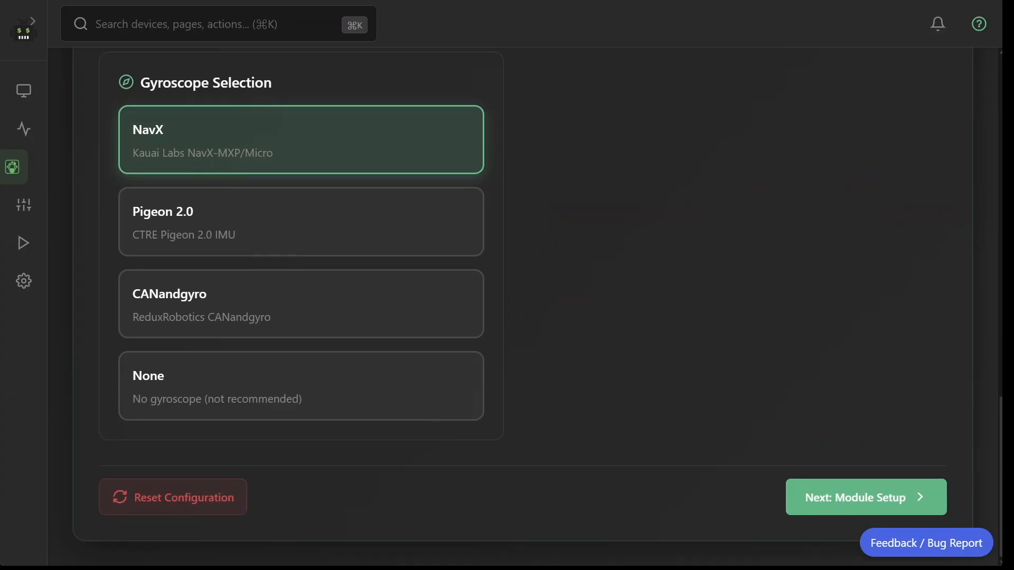
left_click(866, 498)
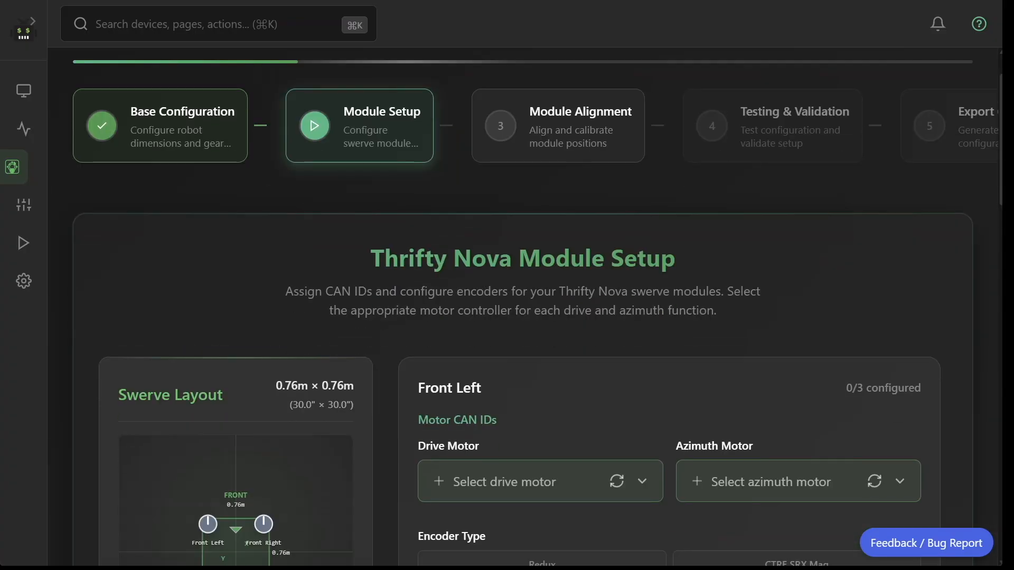
Configure the Front Left module with FL Drive as drive motor, FL Az as azimuth motor and the Thrifty 10 Pin encoder.
scroll(529, 306, "down", 3)
left_click(528, 304)
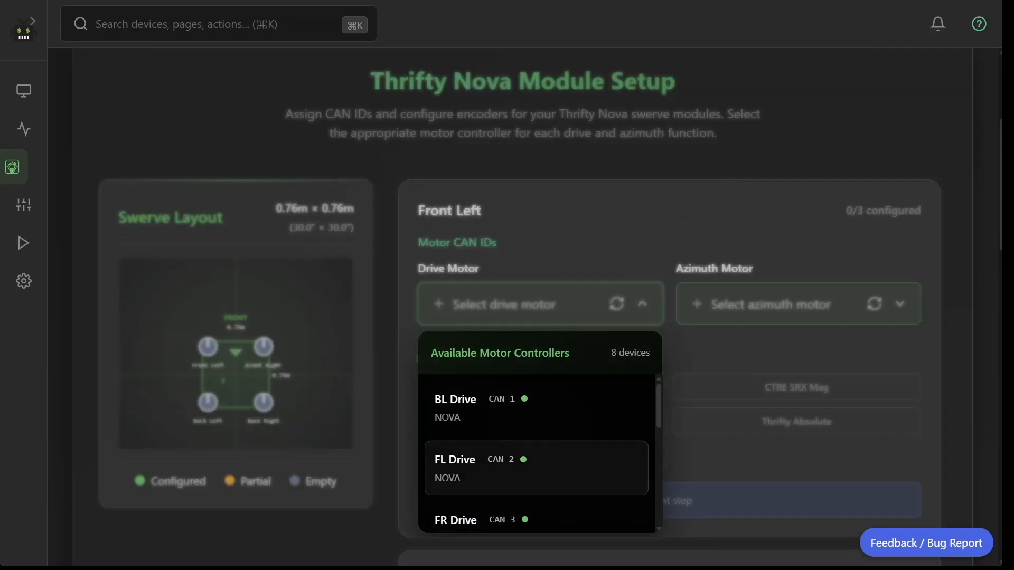
left_click(536, 469)
left_click(772, 304)
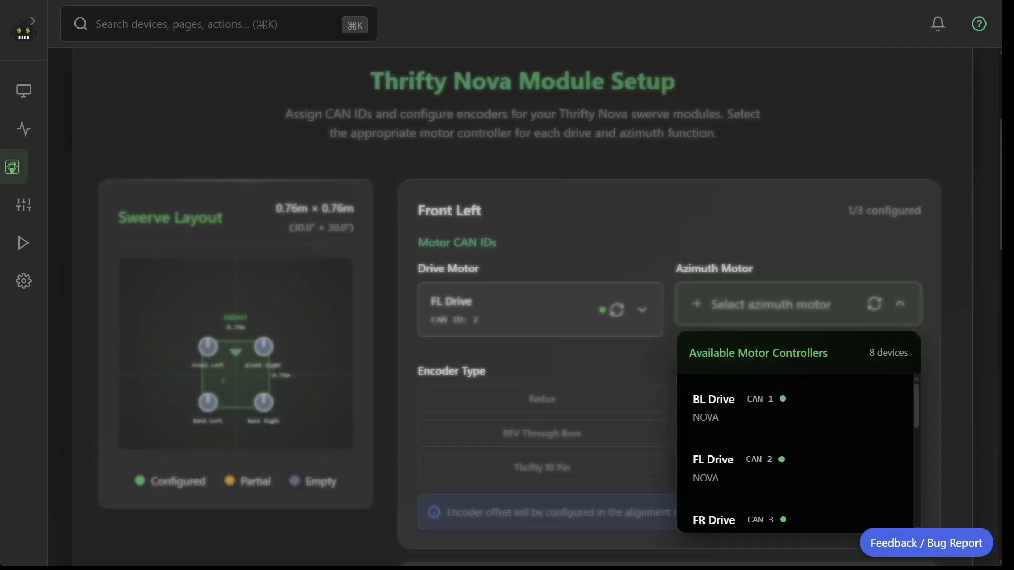
scroll(795, 454, "down", 3)
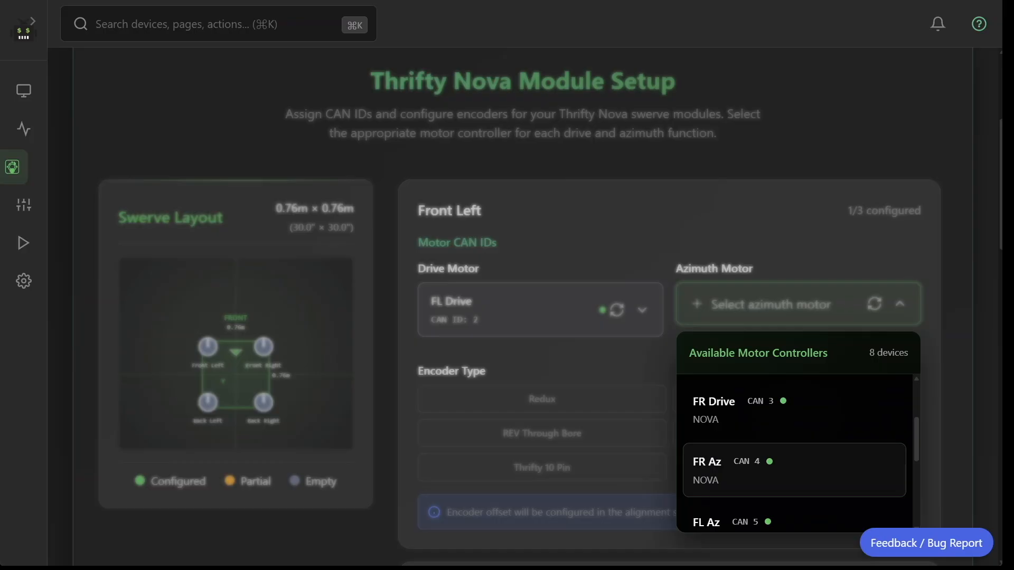
left_click(792, 520)
left_click(542, 468)
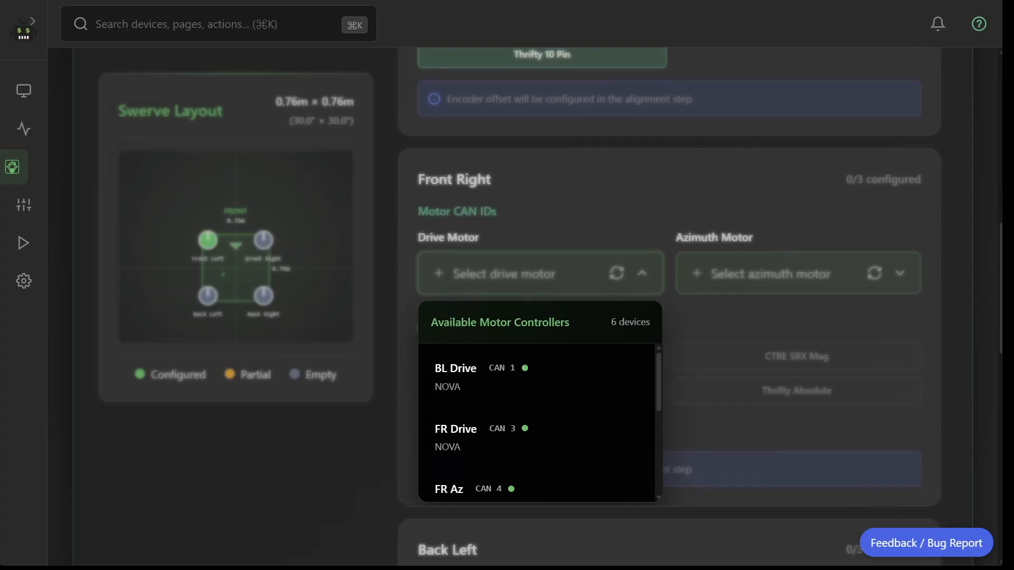
Configure the Front Right module with FR Drive as drive motor, FR Az as azimuth motor and the Thrifty 10 Pin encoder.
scroll(537, 353, "down", 3)
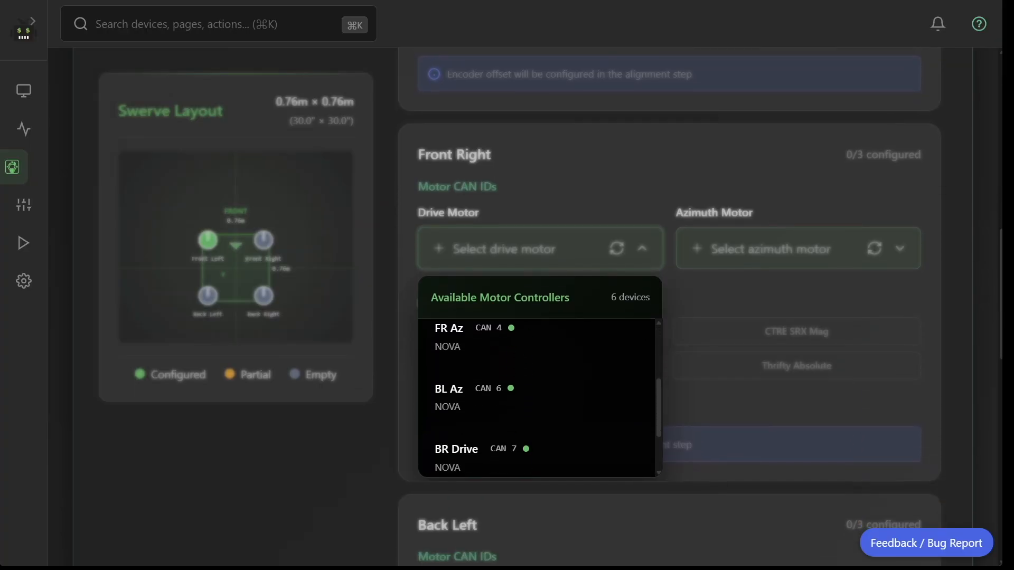
scroll(537, 377, "up", 3)
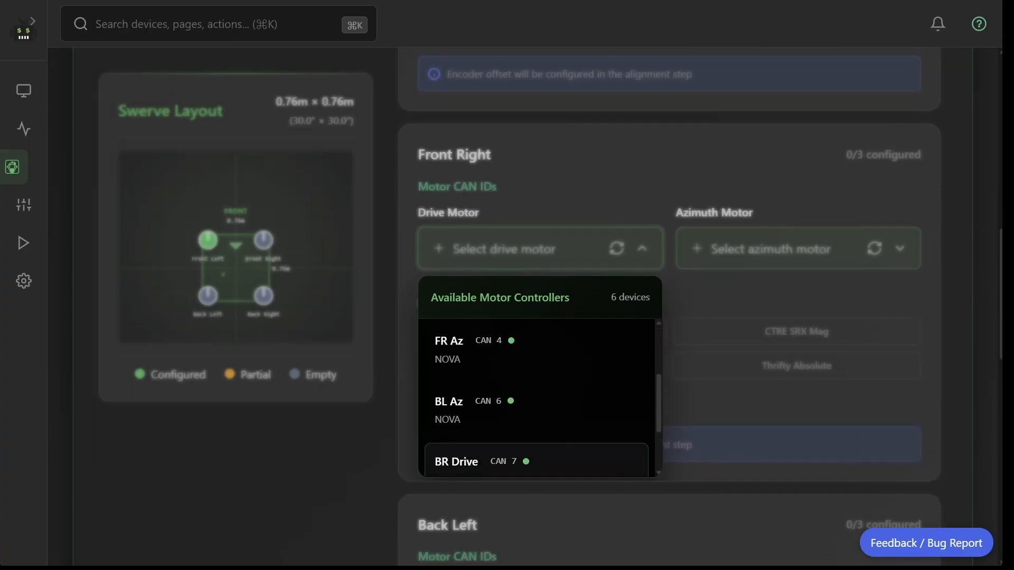
left_click(536, 377)
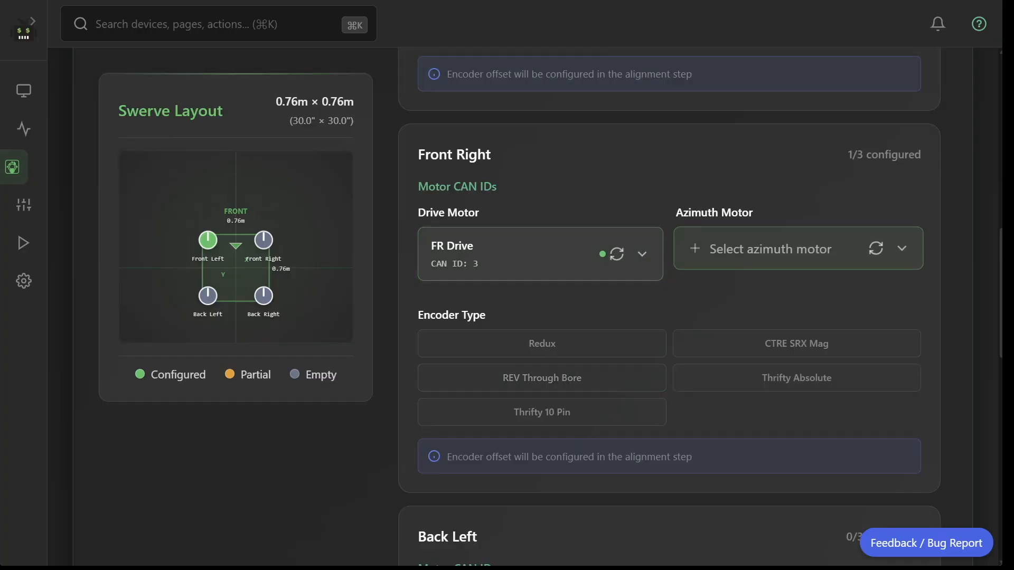
left_click(772, 248)
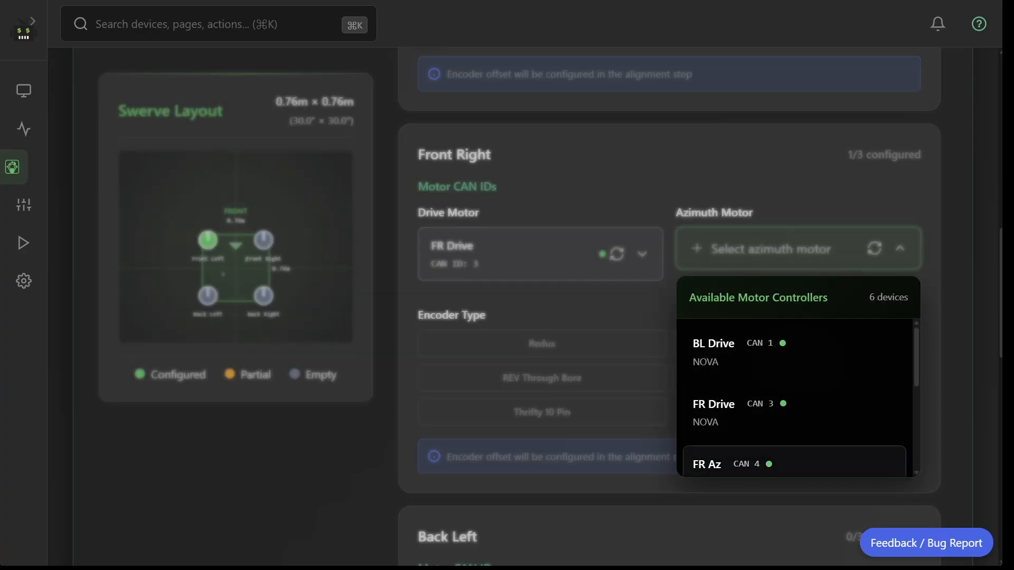
left_click(740, 465)
left_click(541, 412)
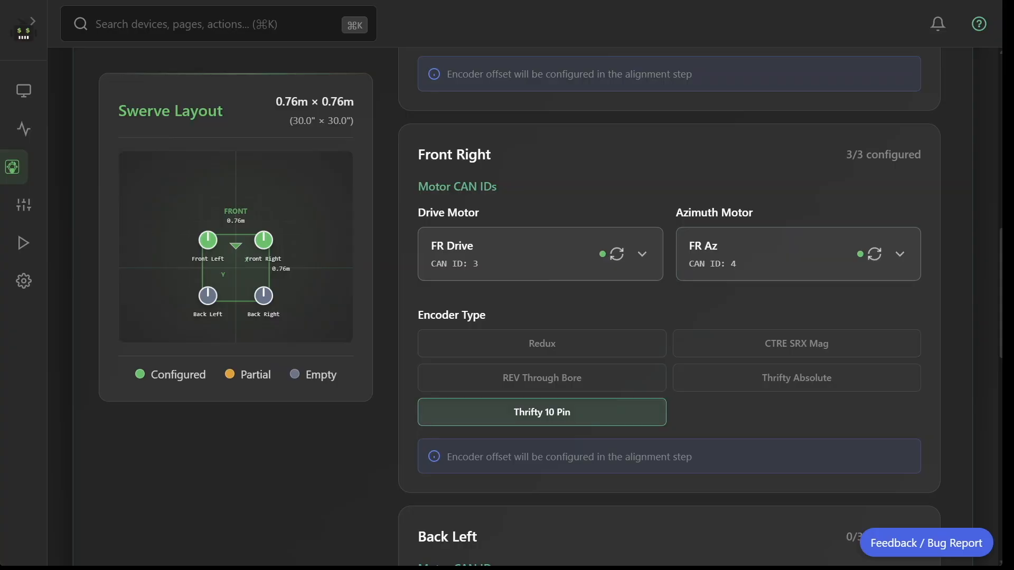
Configure the Back Left module with BL Drive as drive motor, BL Az as azimuth motor and the Thrifty 10 Pin encoder.
scroll(739, 426, "down", 4)
left_click(541, 345)
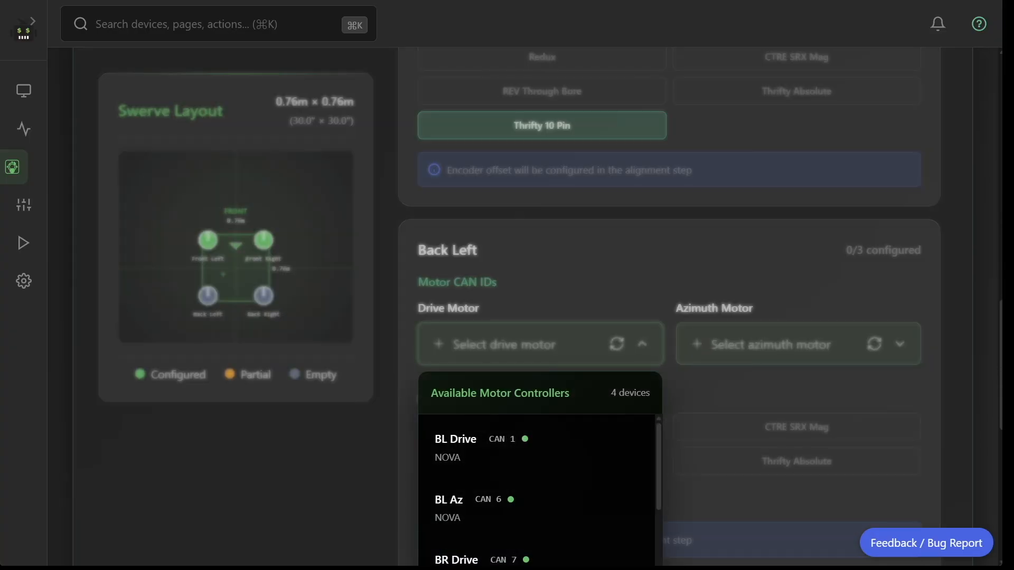
left_click(533, 449)
scroll(534, 369, "down", 3)
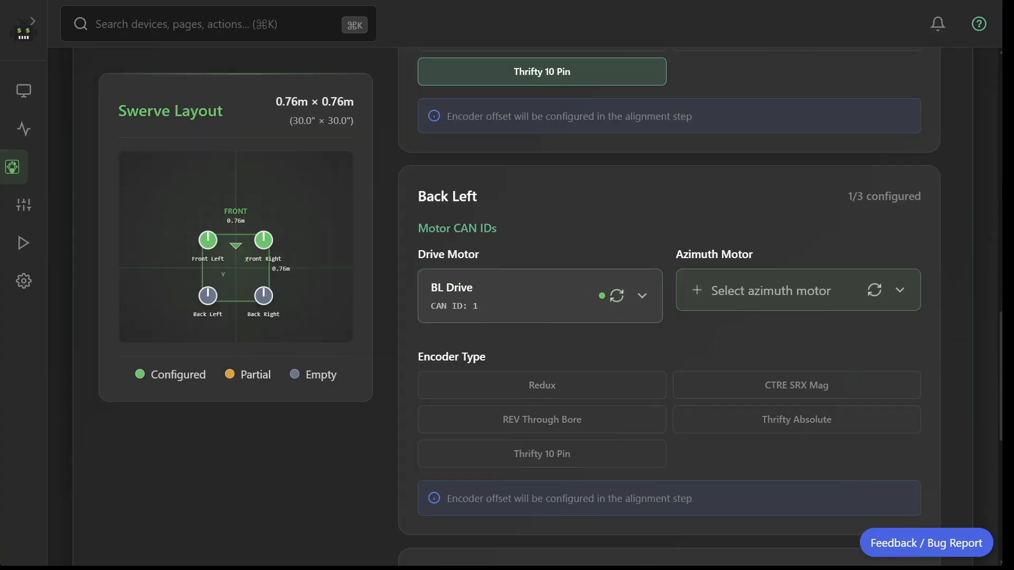
left_click(771, 216)
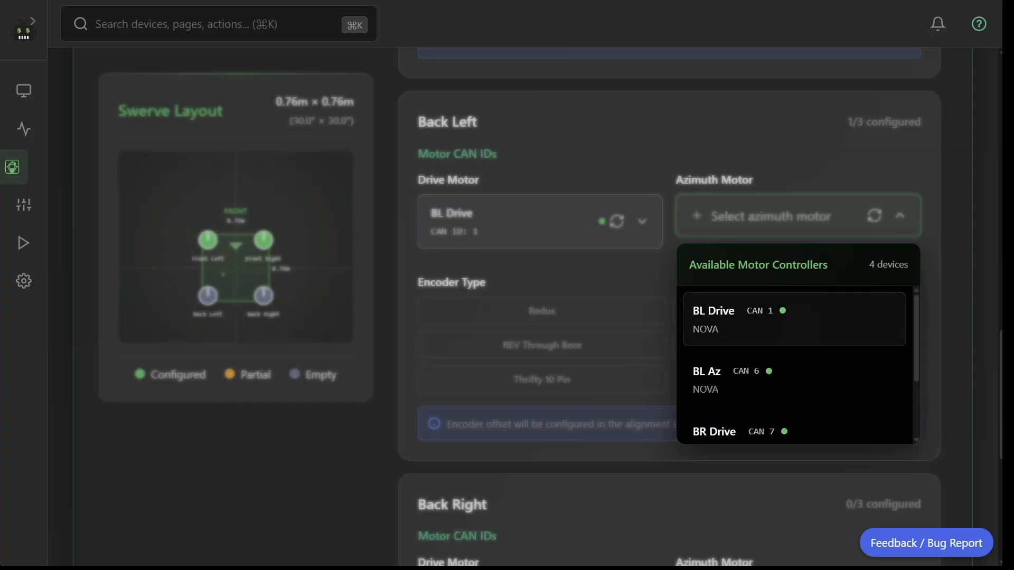
left_click(793, 379)
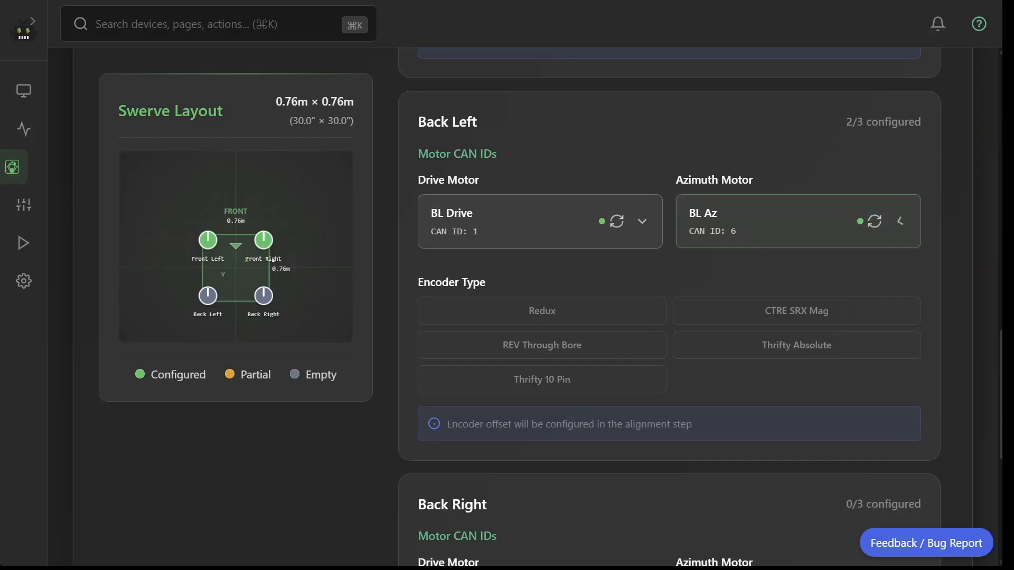
scroll(793, 379, "down", 3)
left_click(542, 299)
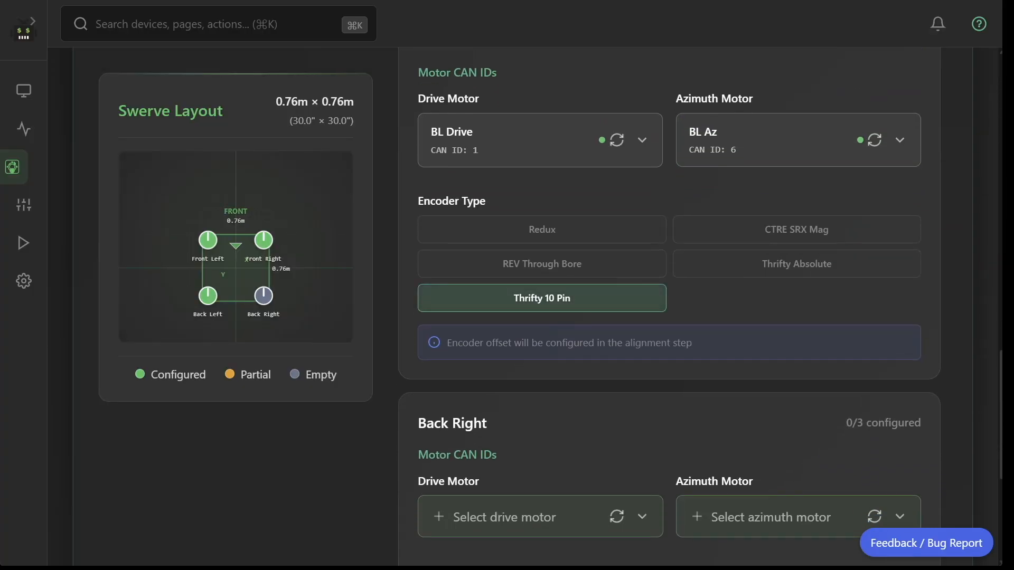
Configure the Back Right module with BR Drive, BR Az and the Thrifty 10 Pin encoder, and continue to Alignment.
scroll(542, 299, "down", 3)
left_click(504, 325)
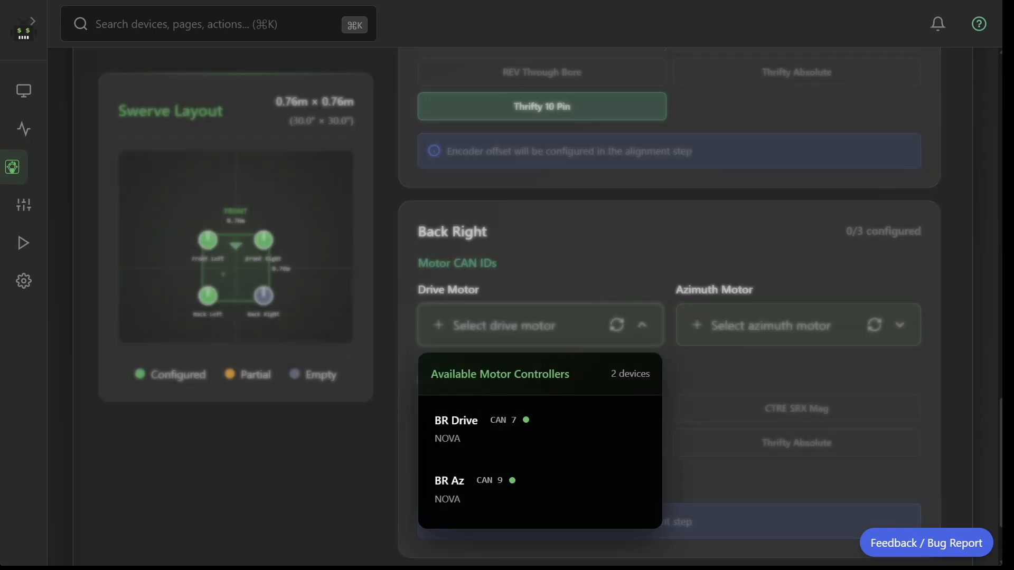
left_click(540, 424)
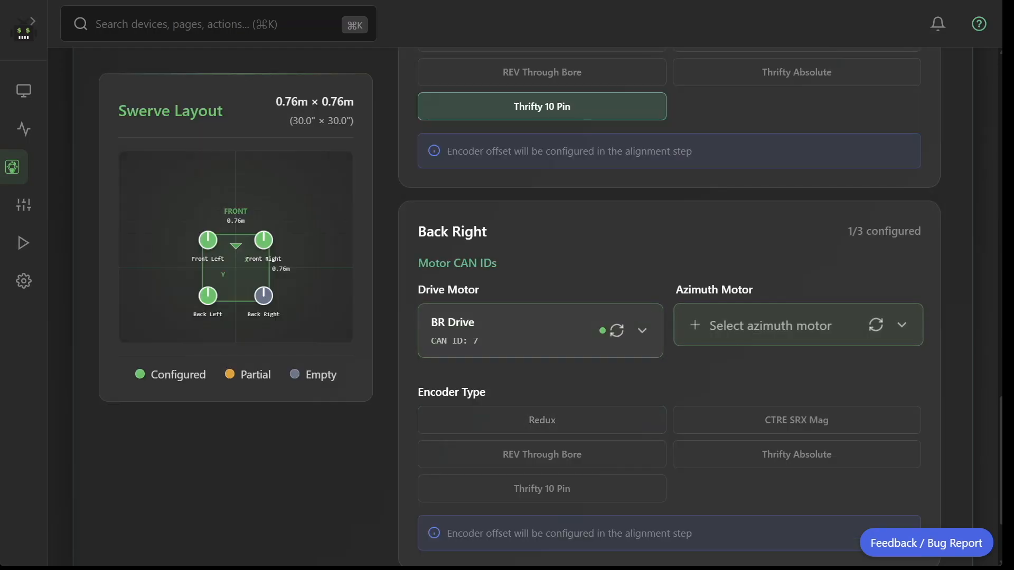
left_click(782, 328)
left_click(740, 489)
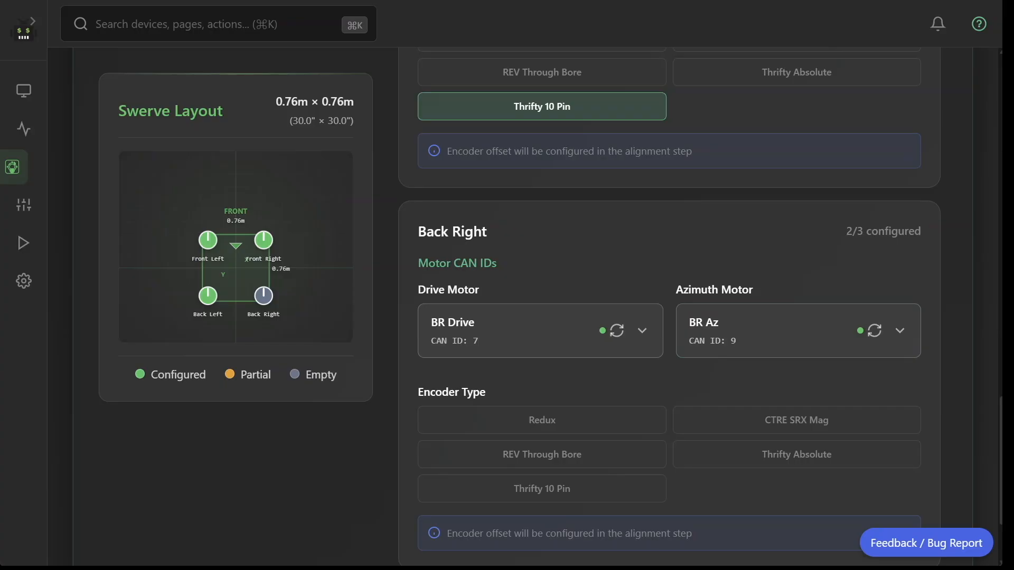
scroll(739, 370, "down", 2)
left_click(542, 359)
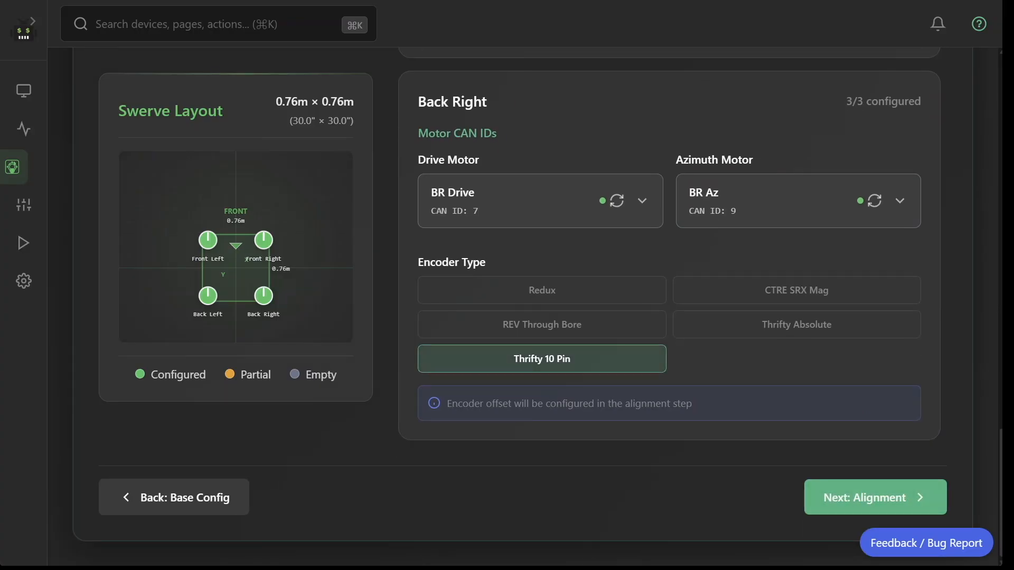
left_click(875, 498)
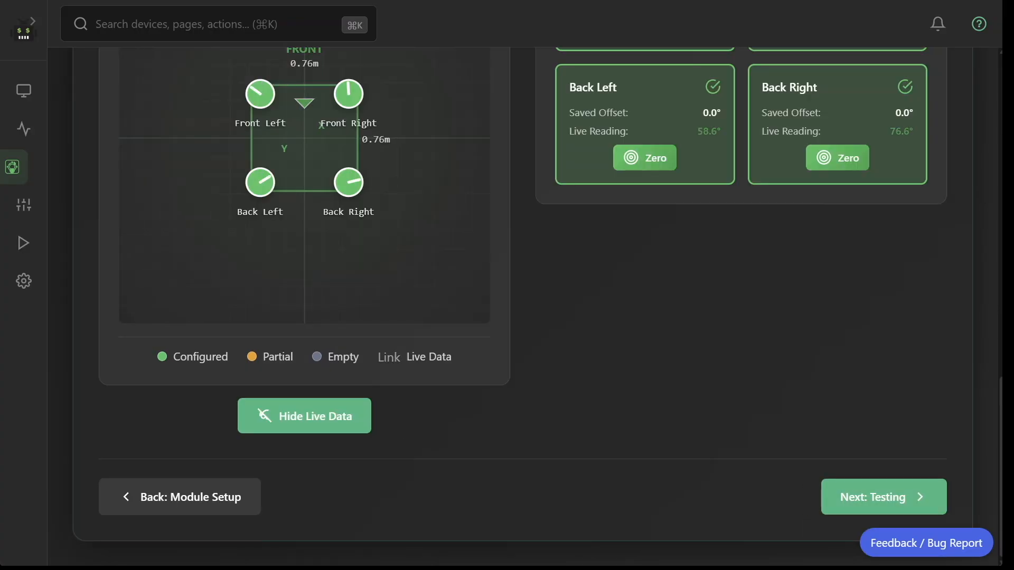
Zero the Back Right and Front Right modules, saving their current encoder readings as offsets.
scroll(650, 238, "up", 3)
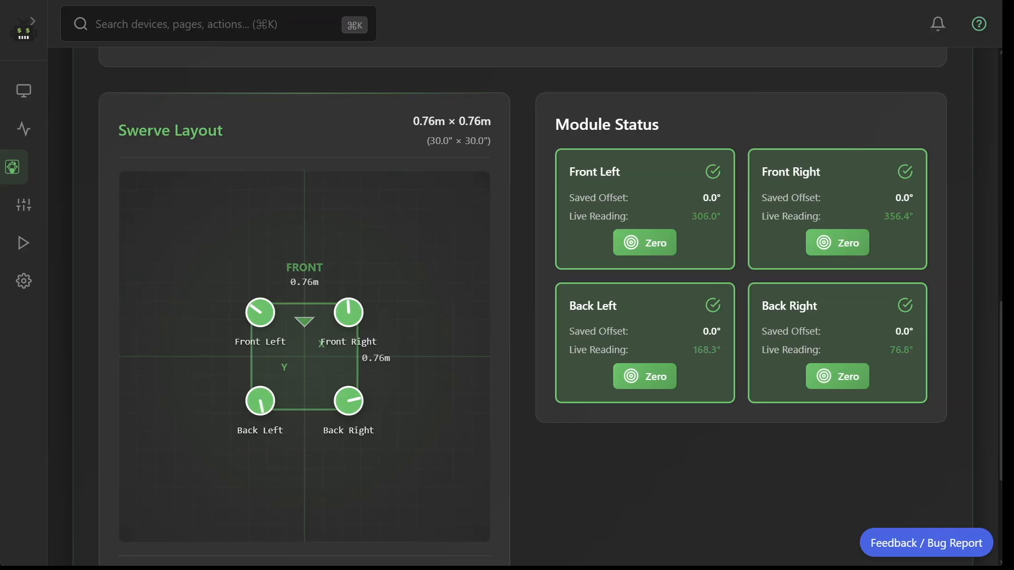
scroll(523, 310, "down", 2)
scroll(523, 309, "up", 3)
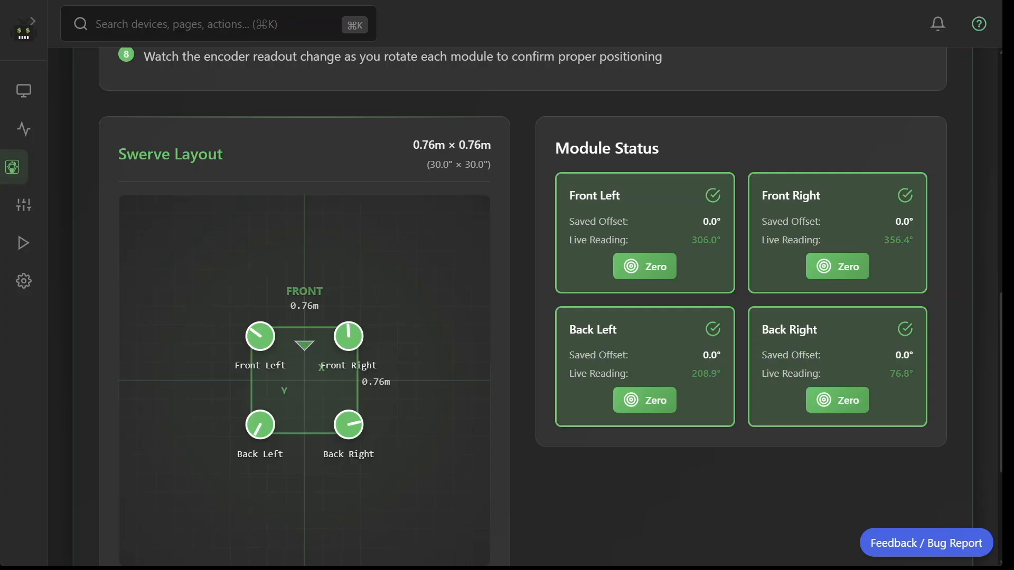
left_click(837, 398)
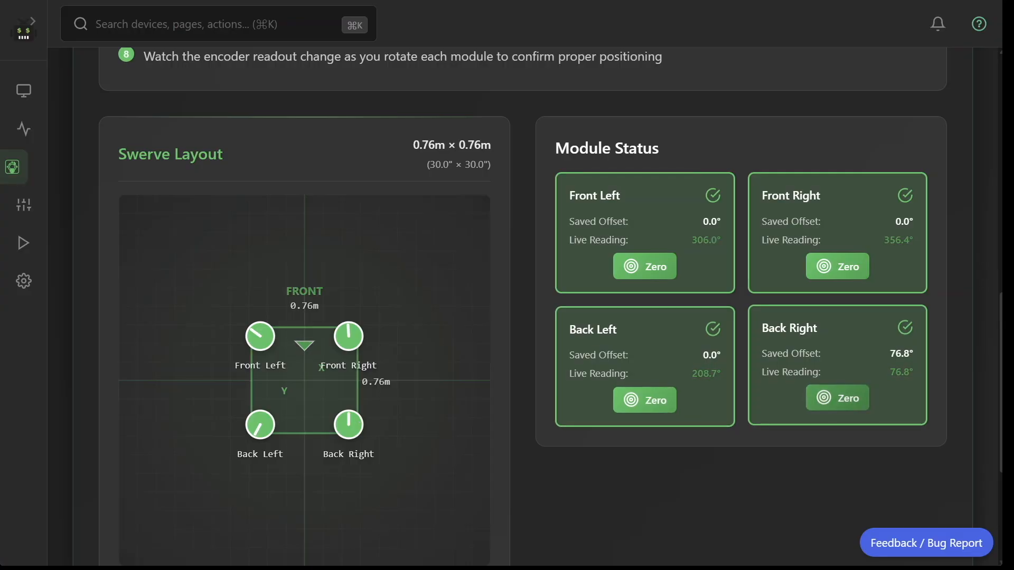
scroll(551, 313, "up", 9)
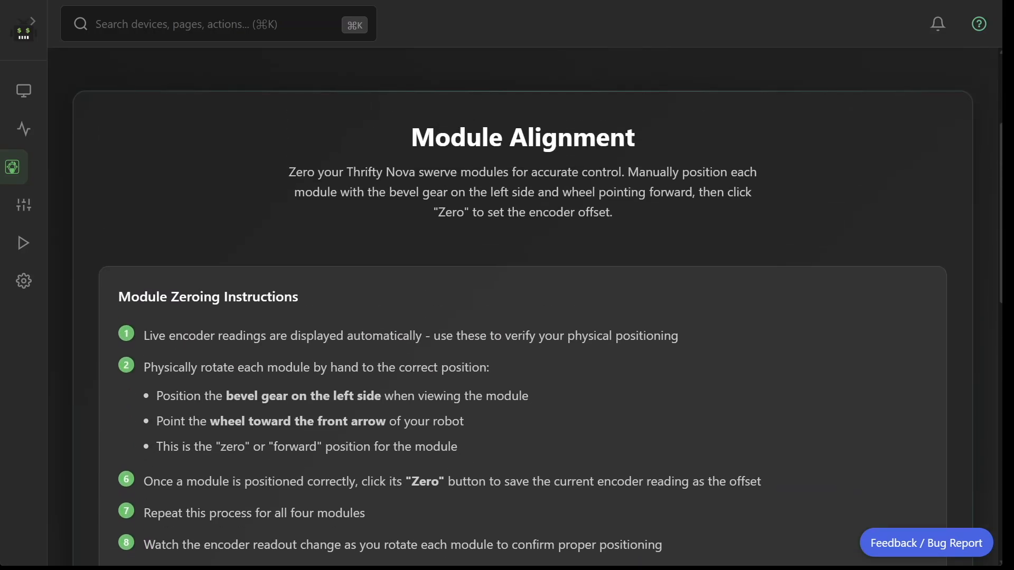
scroll(551, 313, "down", 8)
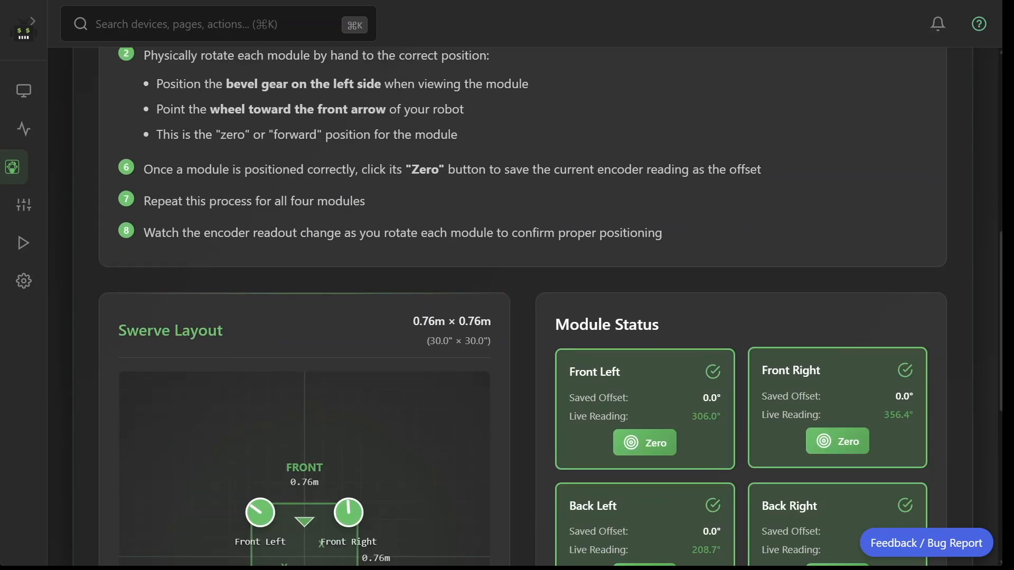
scroll(551, 313, "down", 4)
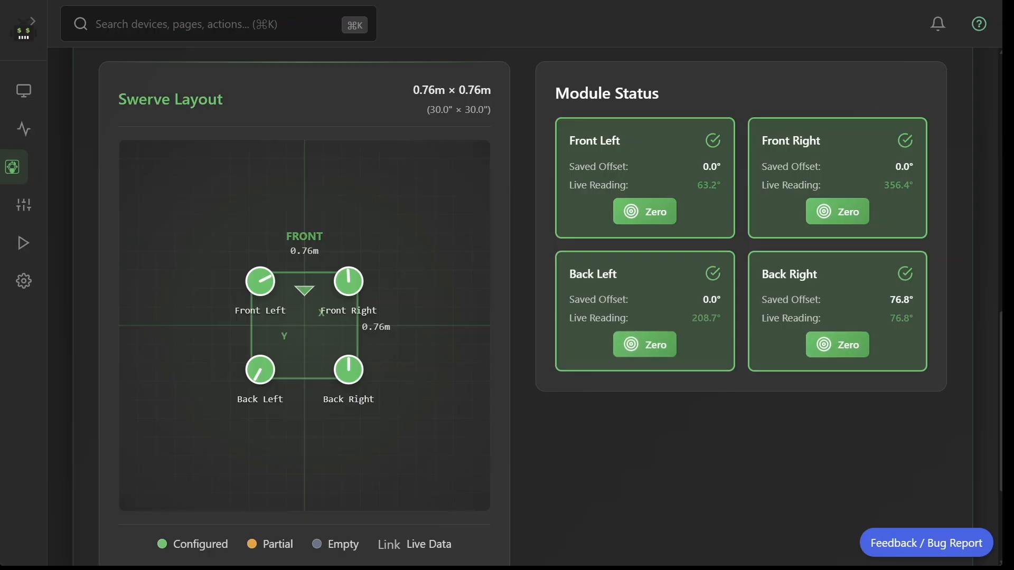
left_click(837, 209)
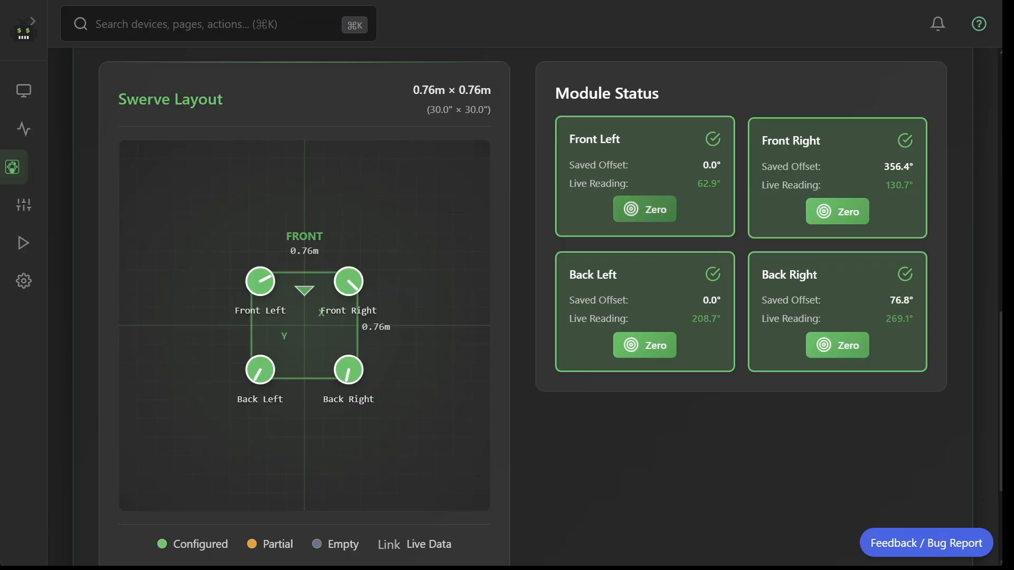
Zero all four modules in the order Front Left, Back Left, Front Right and Back Right.
left_click(645, 209)
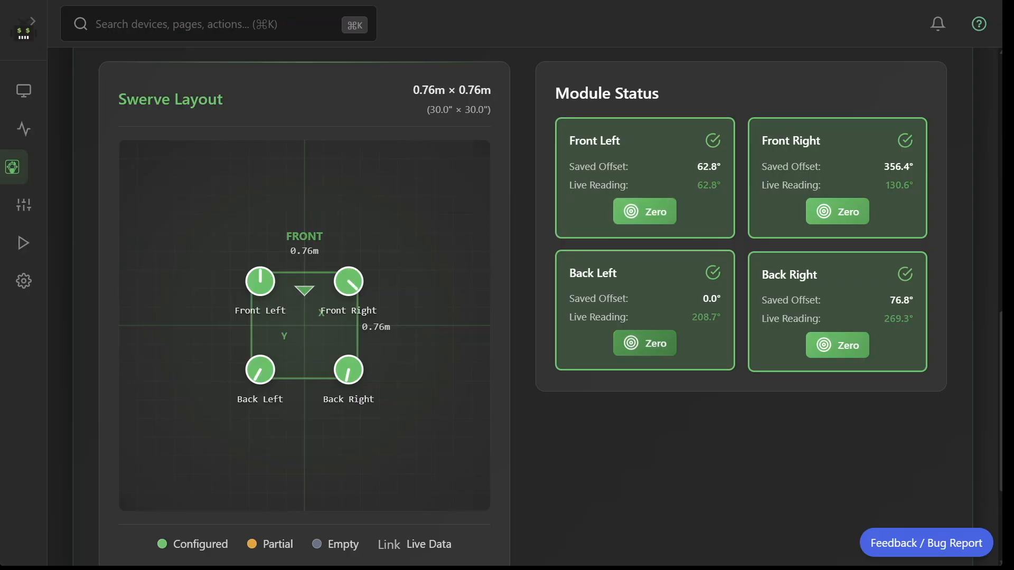
left_click(644, 343)
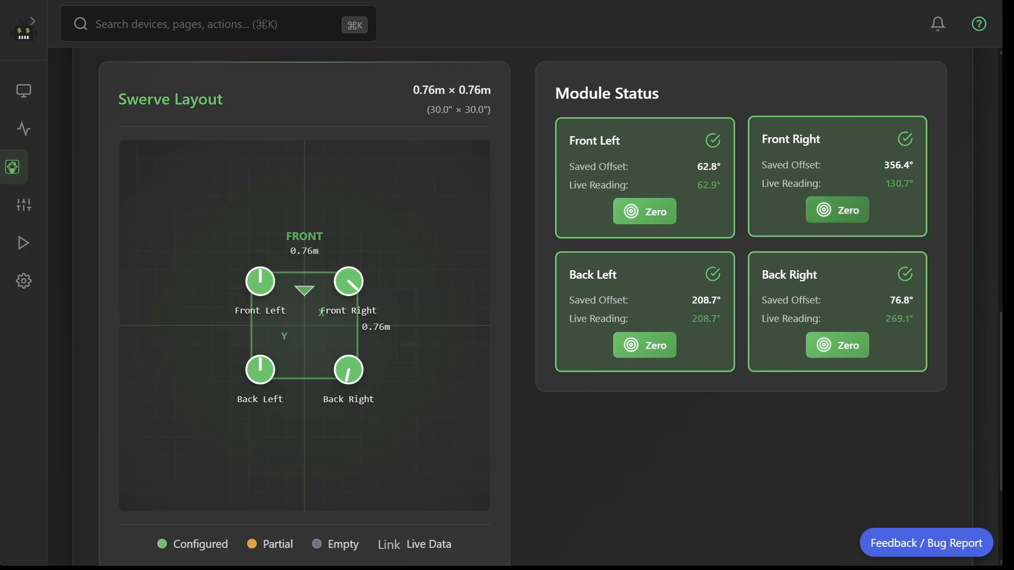
left_click(837, 210)
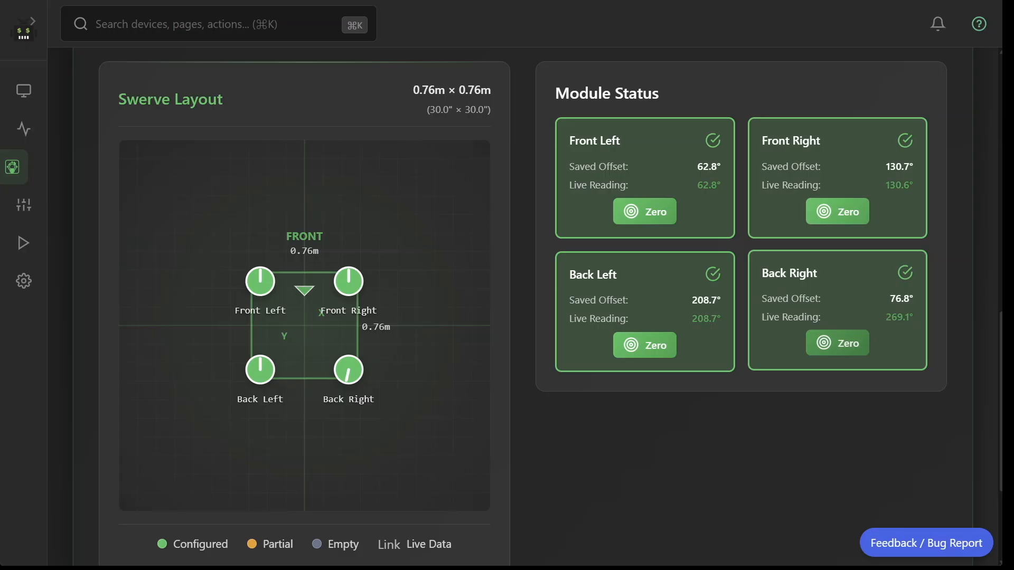
left_click(837, 343)
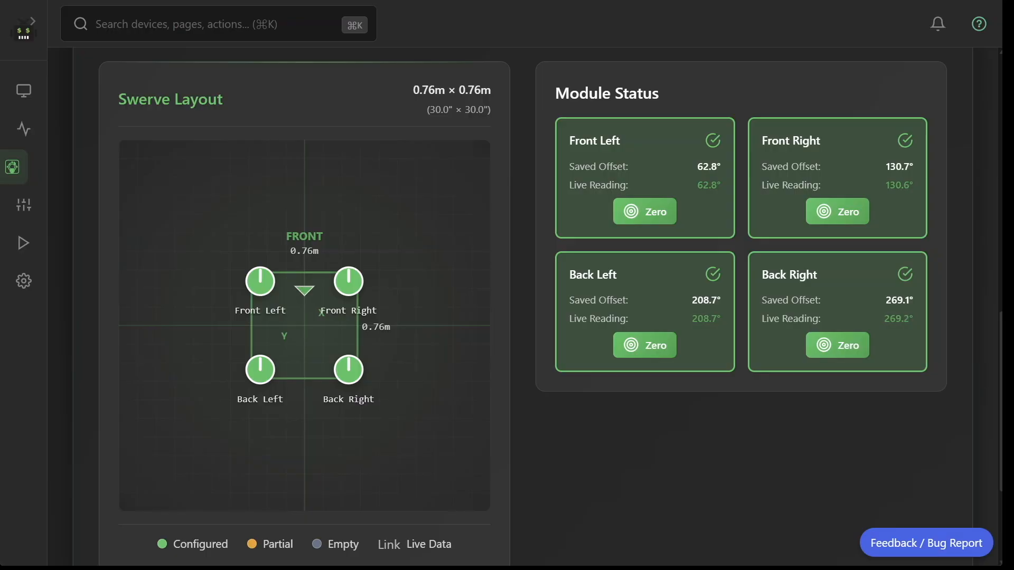
Continue from Alignment to Testing and run the validation tests.
scroll(523, 306, "down", 3)
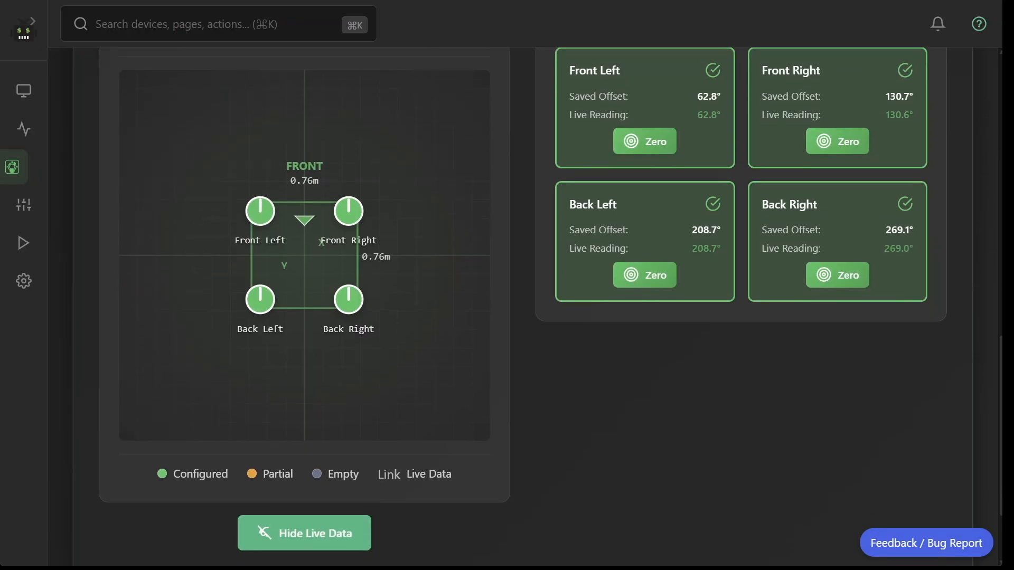
left_click(887, 497)
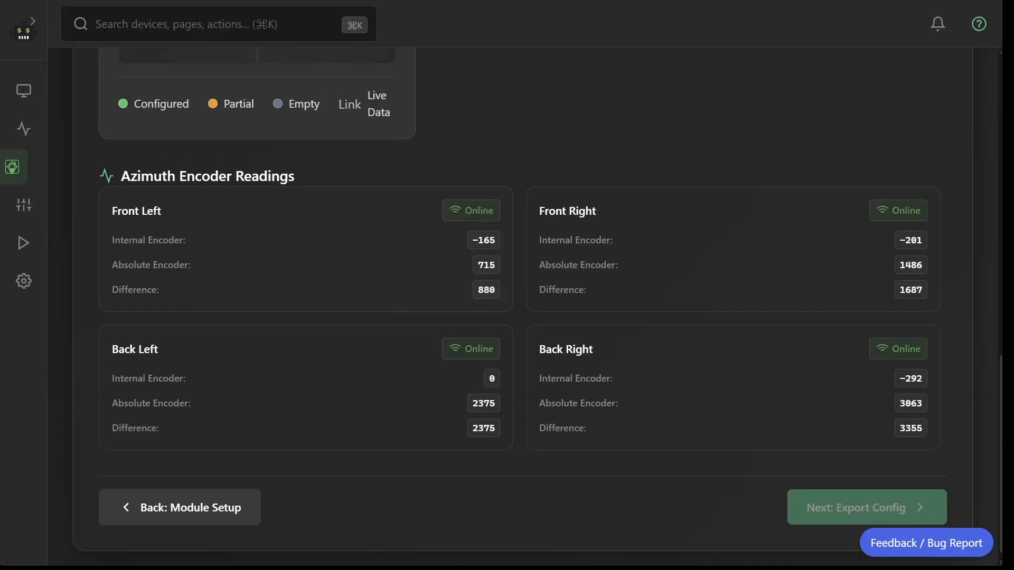
scroll(270, 81, "up", 3)
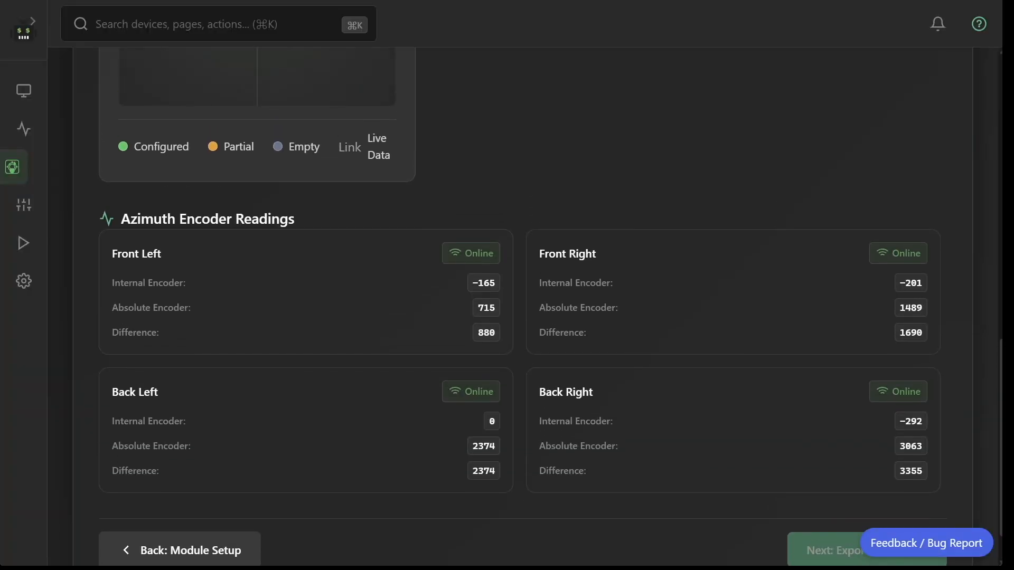
scroll(550, 306, "up", 3)
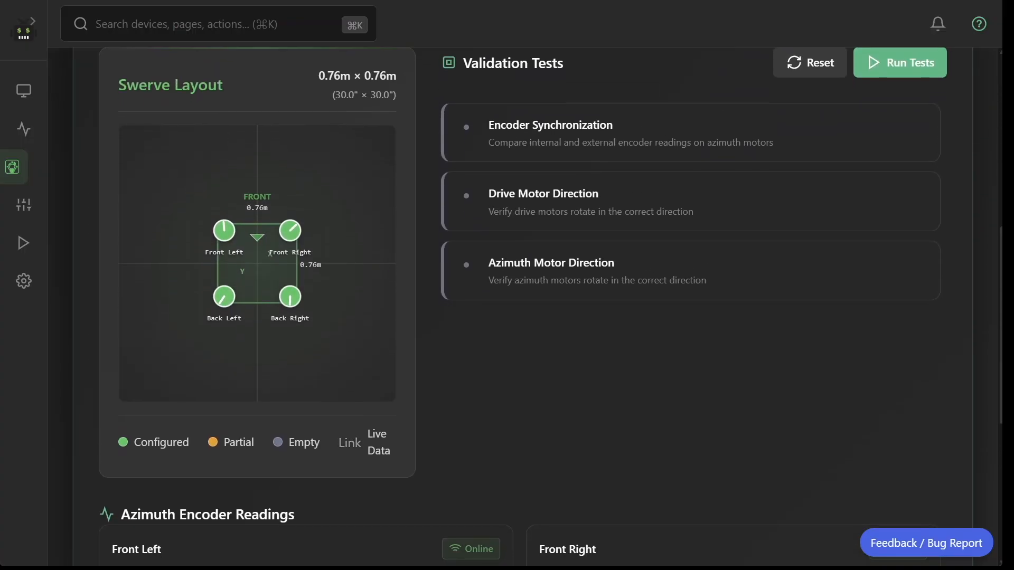
left_click(900, 62)
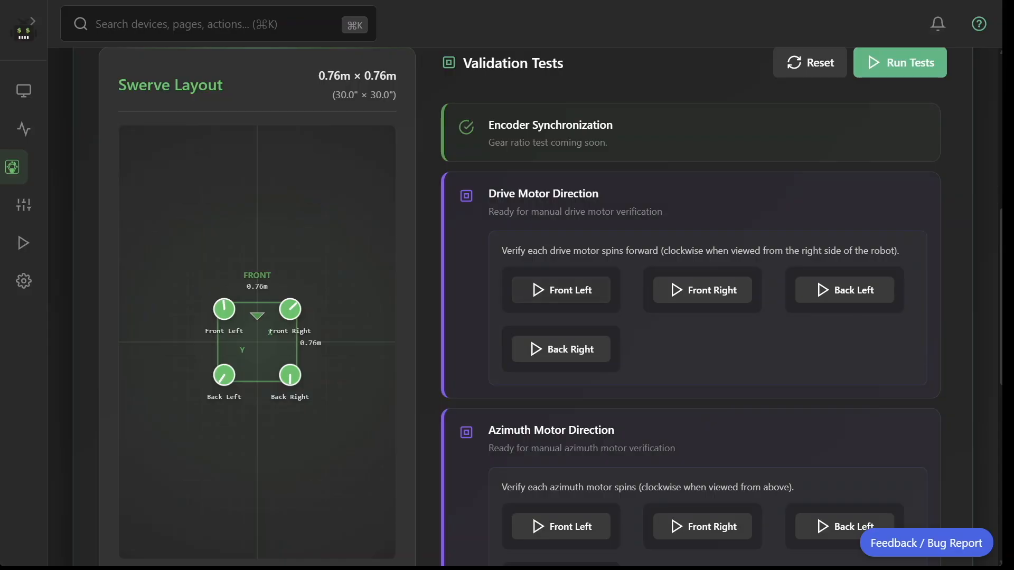
Test the drive motor direction of the Front Left, Front Right, Back Left and Back Right modules, marking each as correct.
left_click(561, 290)
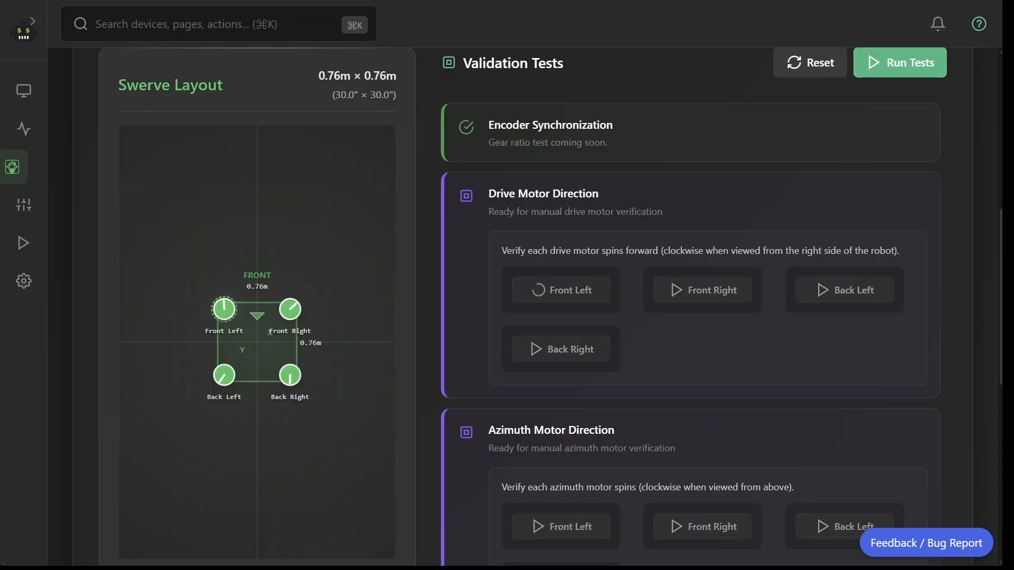
left_click(581, 323)
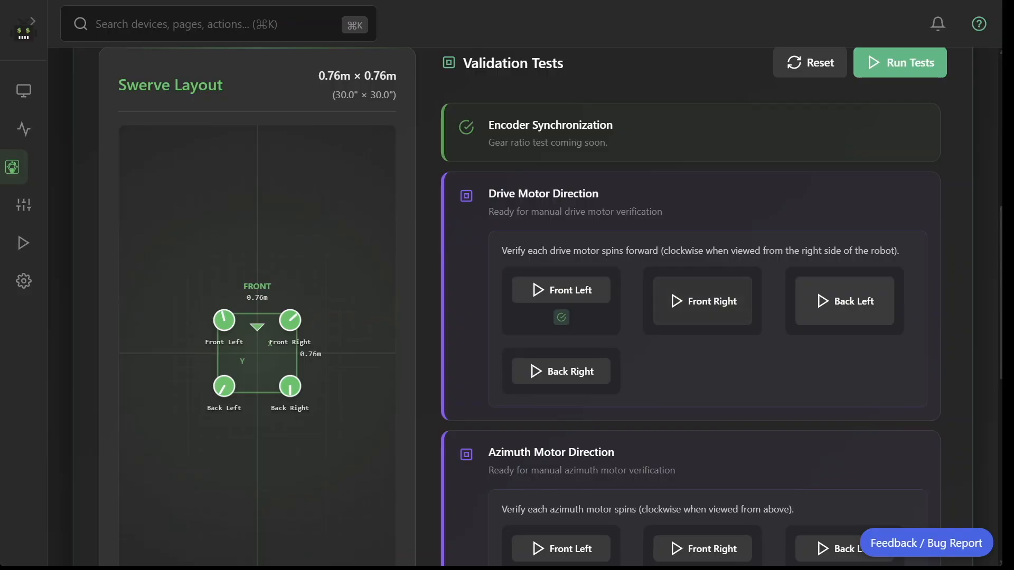
left_click(702, 301)
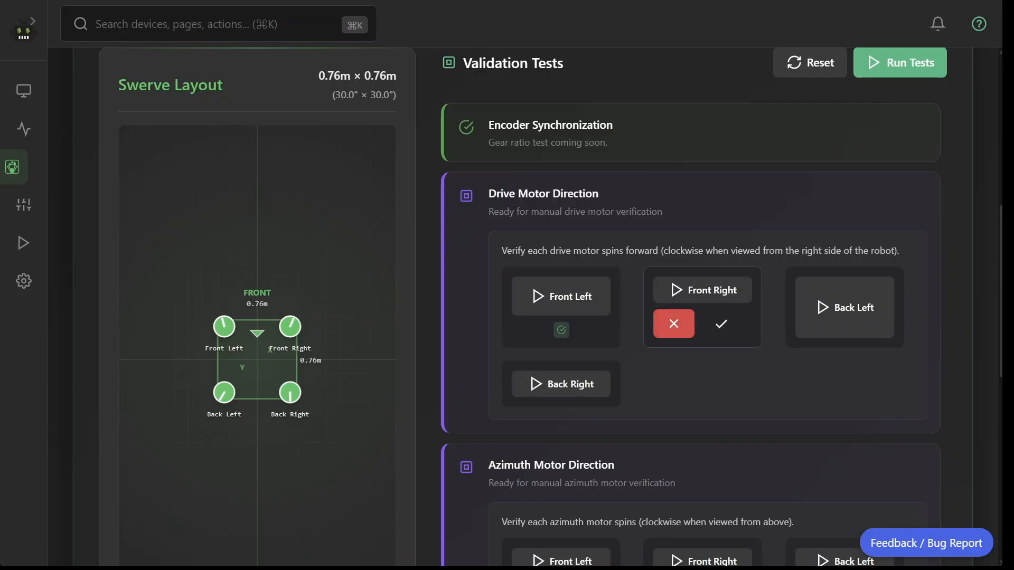
left_click(721, 324)
left_click(845, 301)
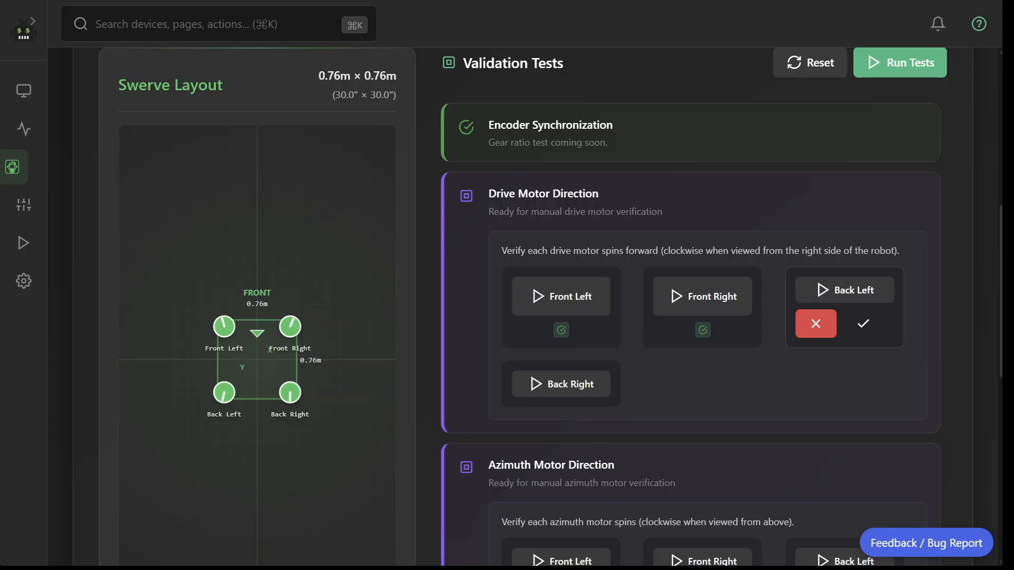
left_click(864, 323)
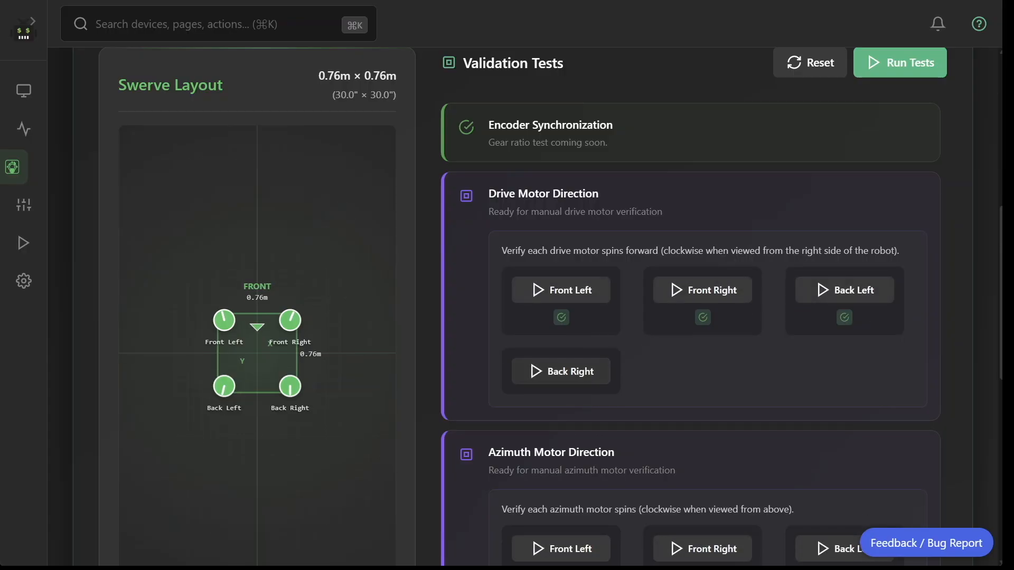
left_click(561, 372)
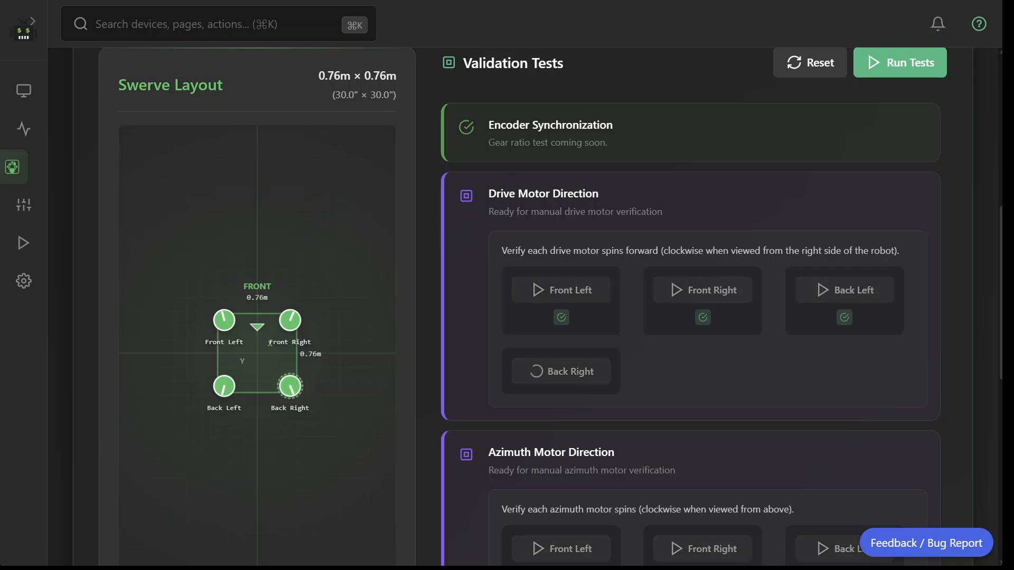
left_click(580, 405)
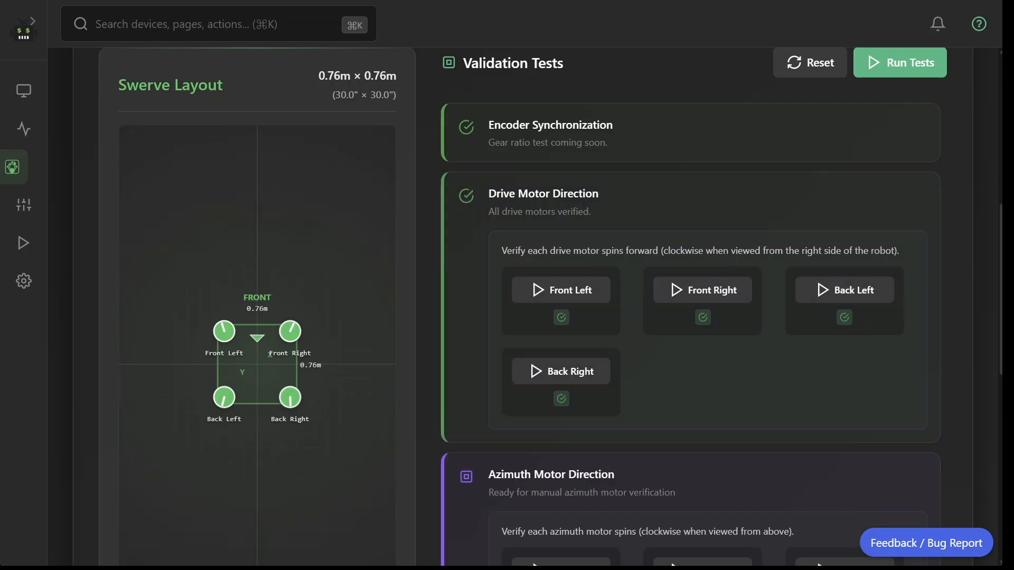
Test the azimuth motor direction of the Front Left, Front Right, Back Left and Back Right modules, marking each as correct.
scroll(580, 405, "down", 3)
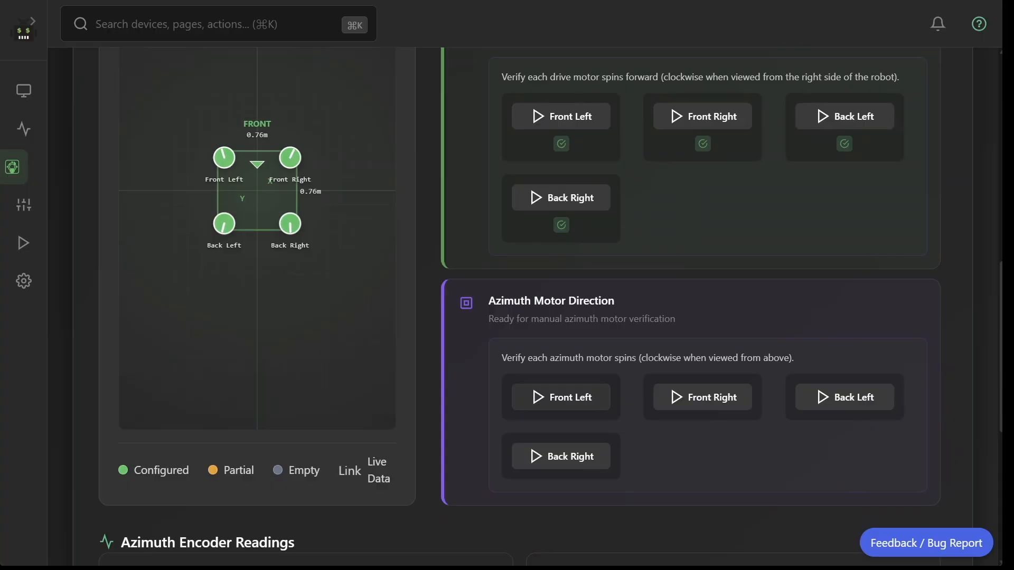
scroll(507, 285, "down", 2)
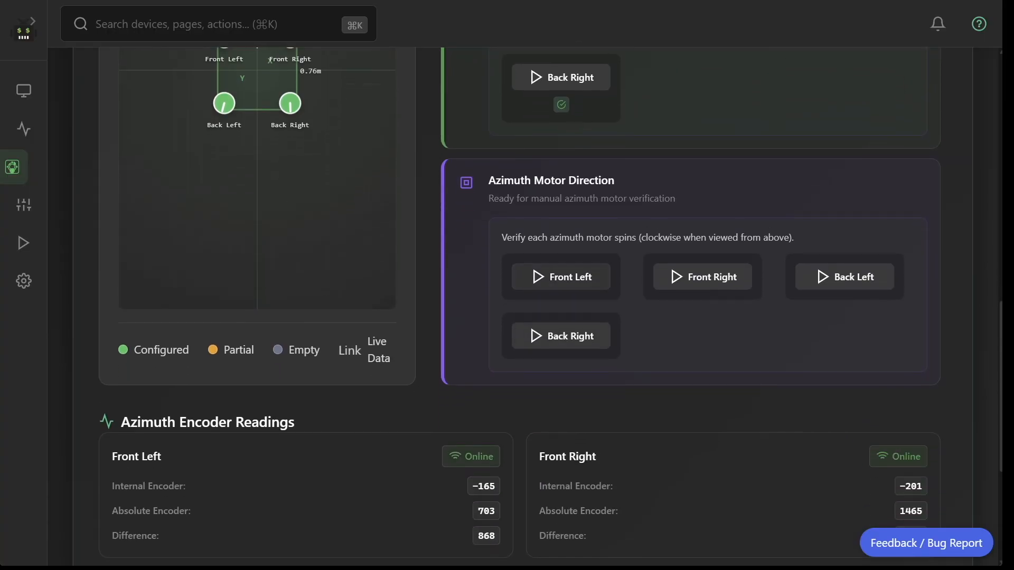
left_click(561, 277)
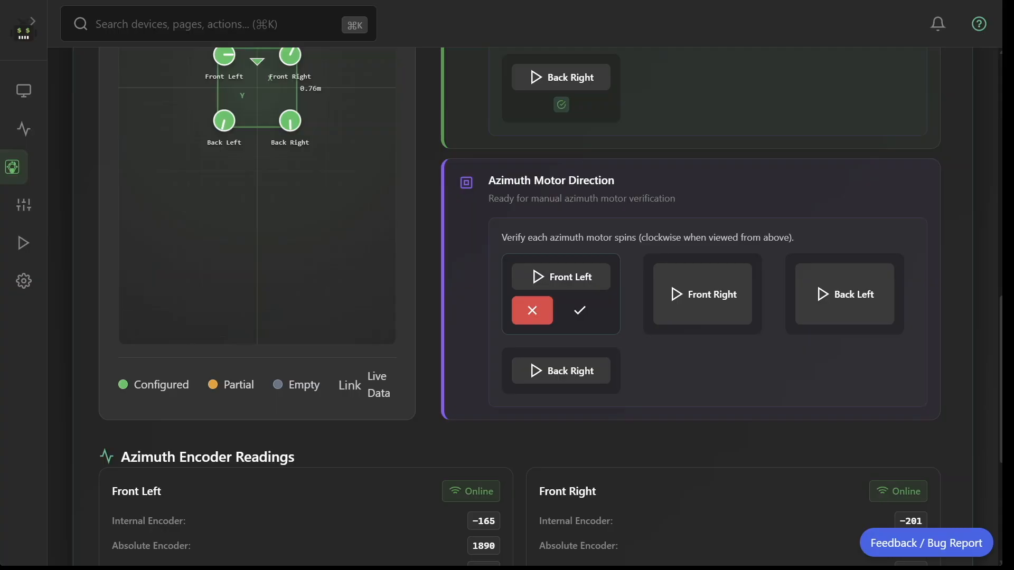
left_click(579, 310)
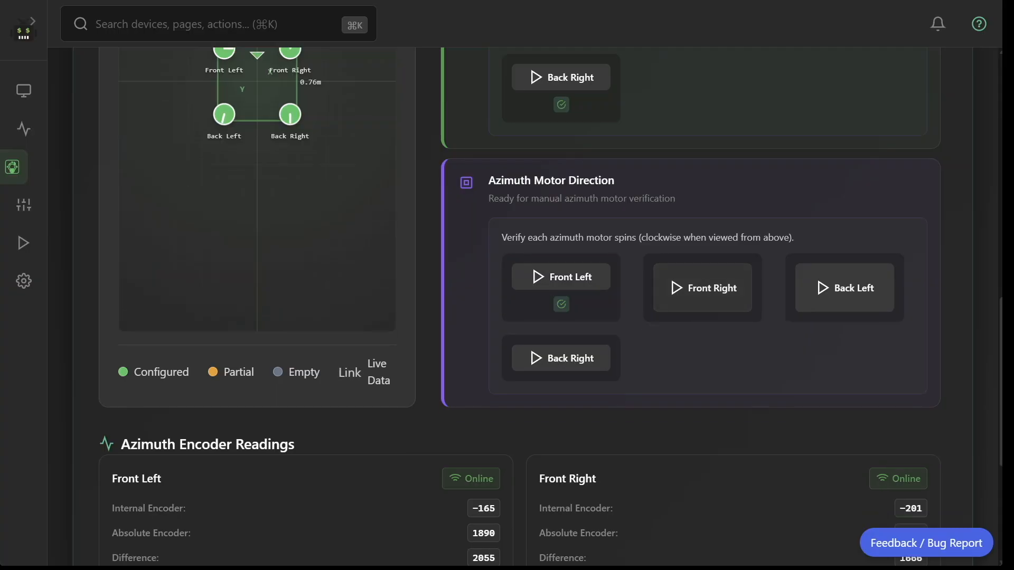
left_click(702, 288)
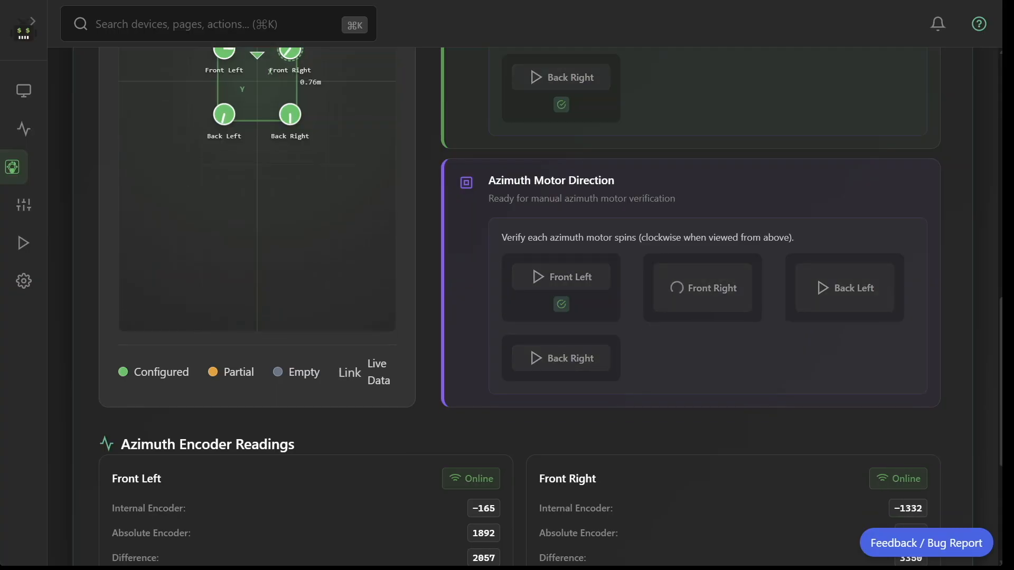
left_click(722, 310)
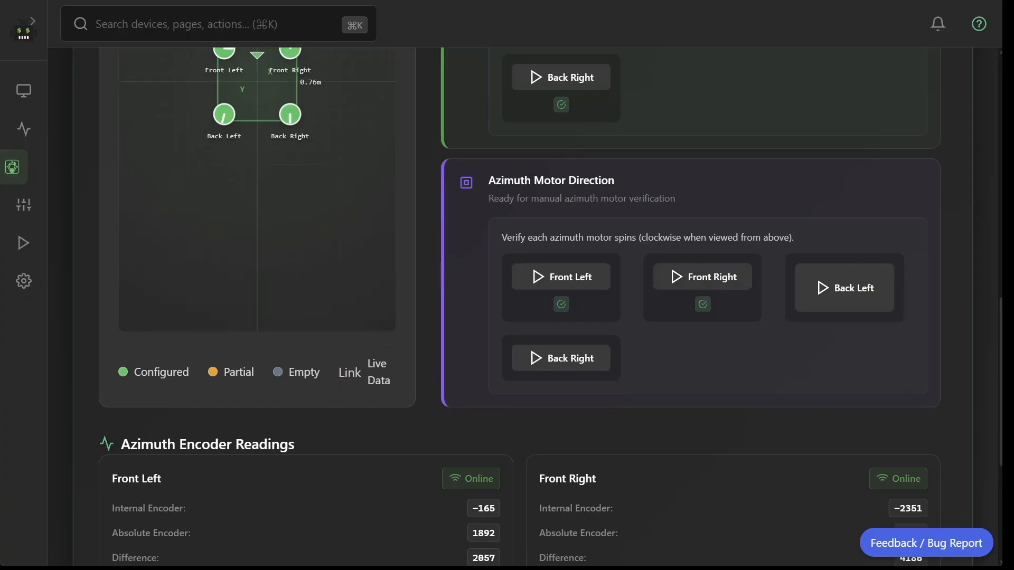
left_click(845, 287)
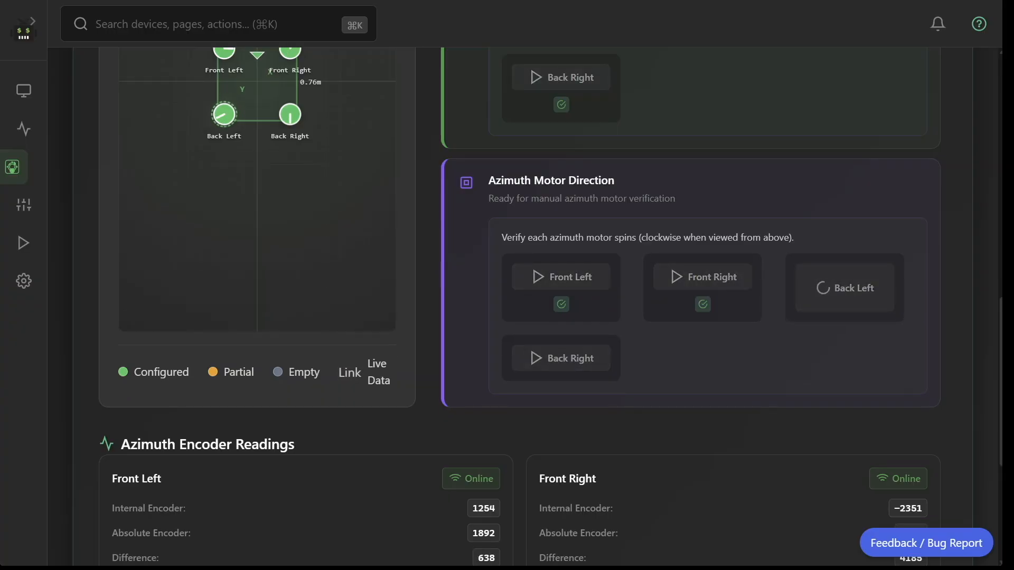
left_click(862, 310)
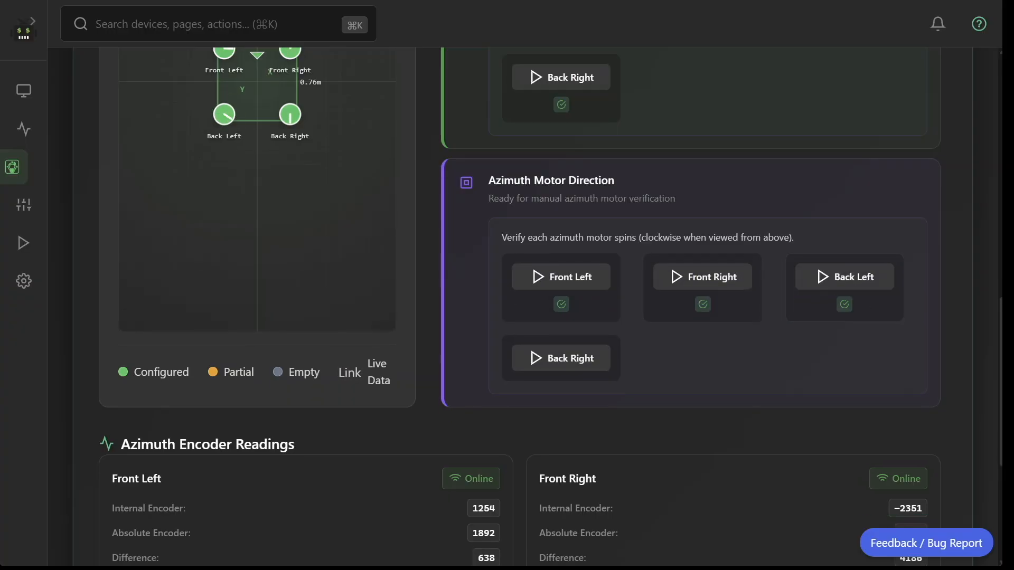
left_click(562, 358)
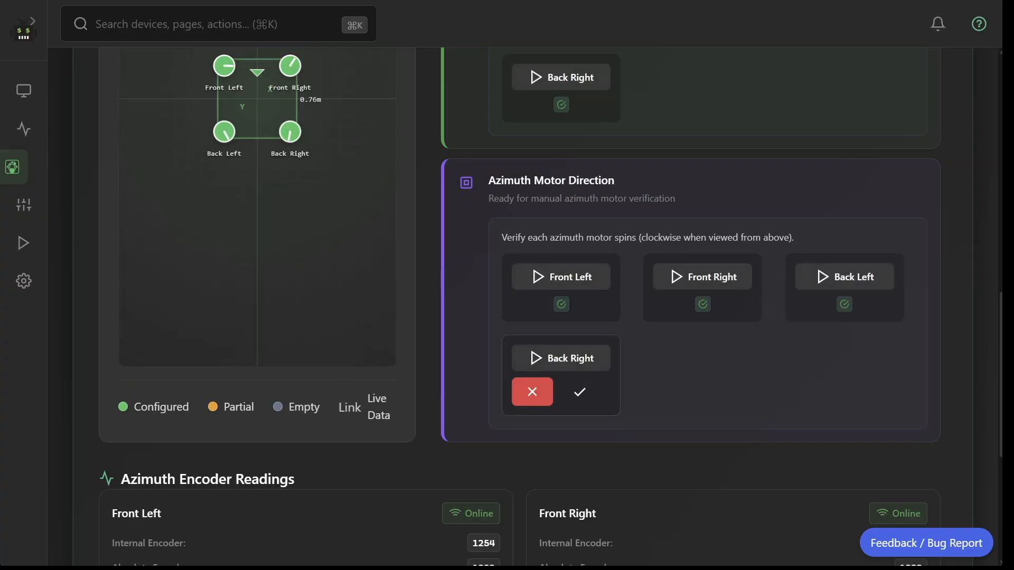
left_click(579, 391)
Continue from Testing to Export Config and save the swerve configuration as a full project.
scroll(528, 317, "down", 5)
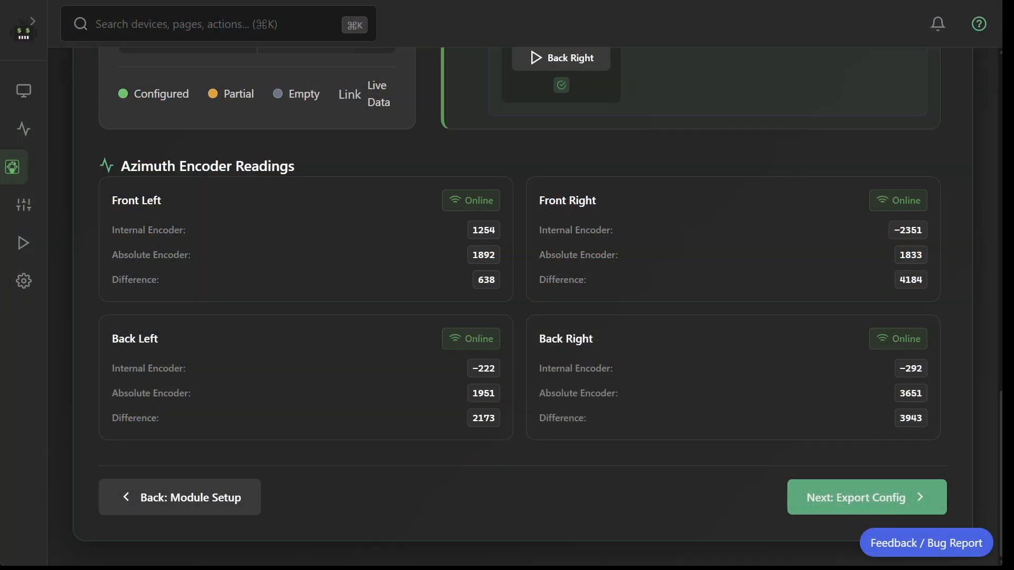
left_click(867, 498)
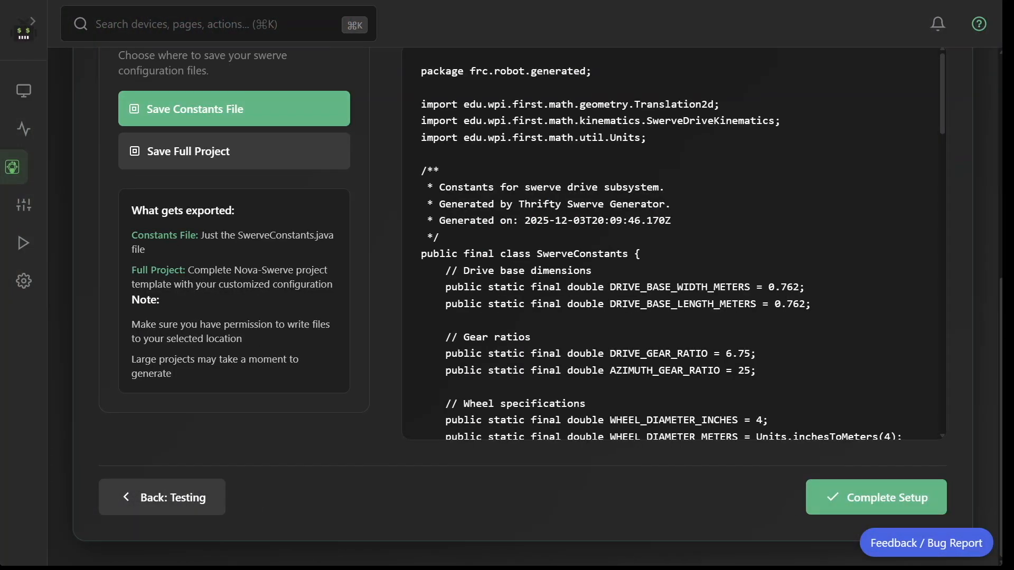
scroll(523, 306, "up", 4)
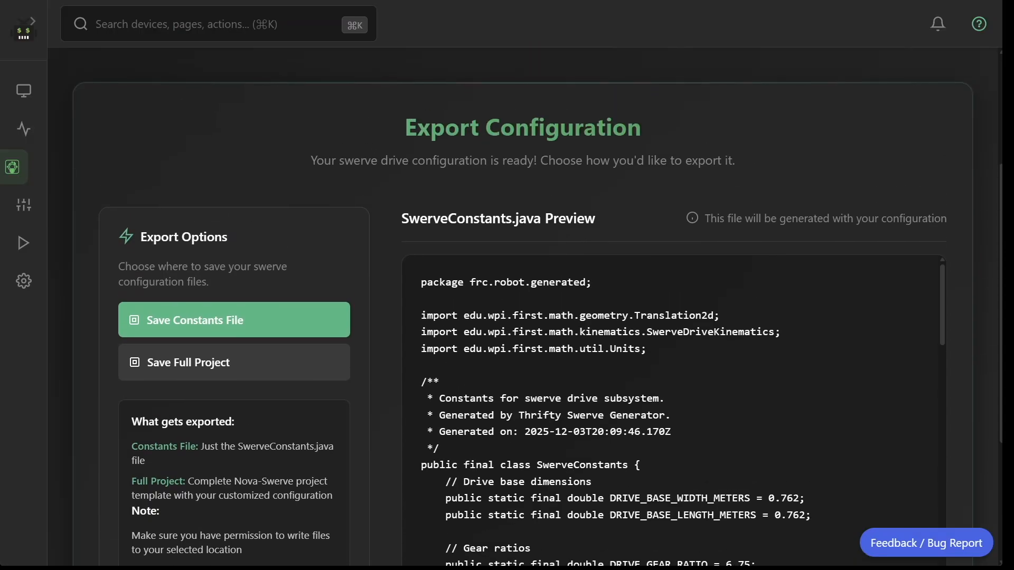
left_click(234, 370)
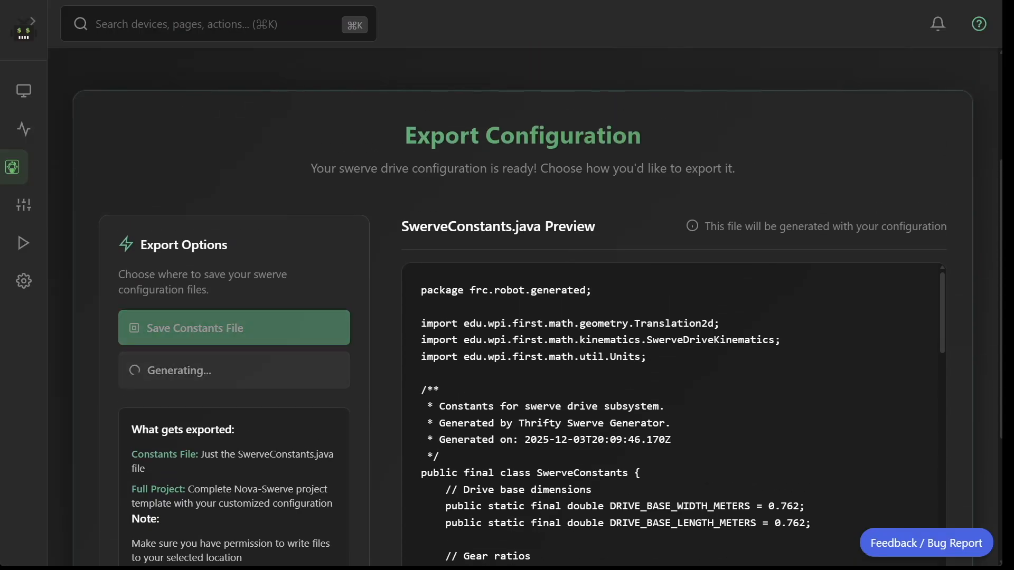